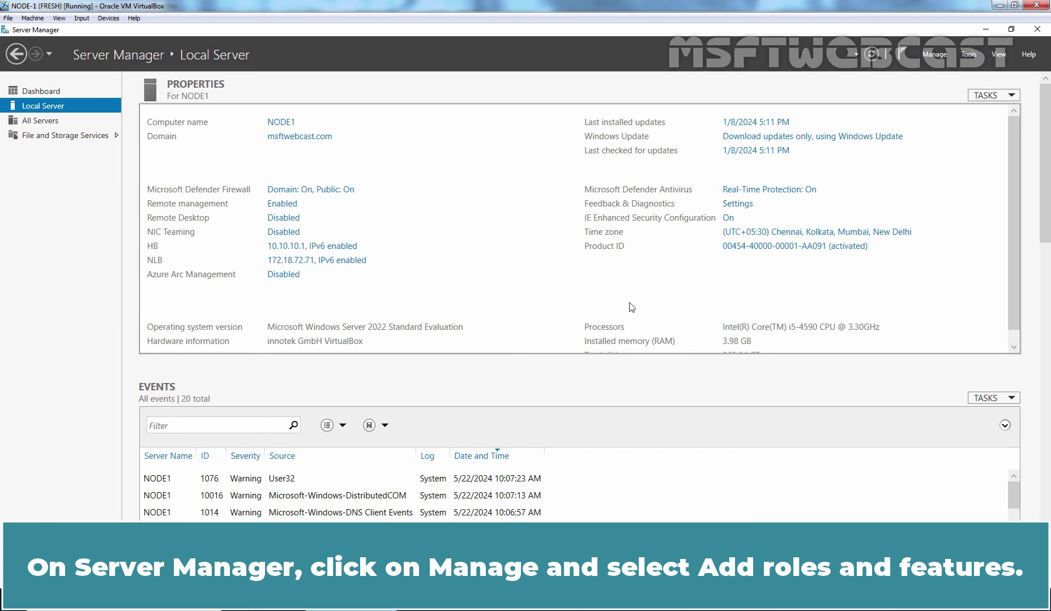
Launch Add Roles and Features on NODE1 and tick Web Server (IIS) with its management tools
{"action": "left_click", "coordinate": [935, 56]}
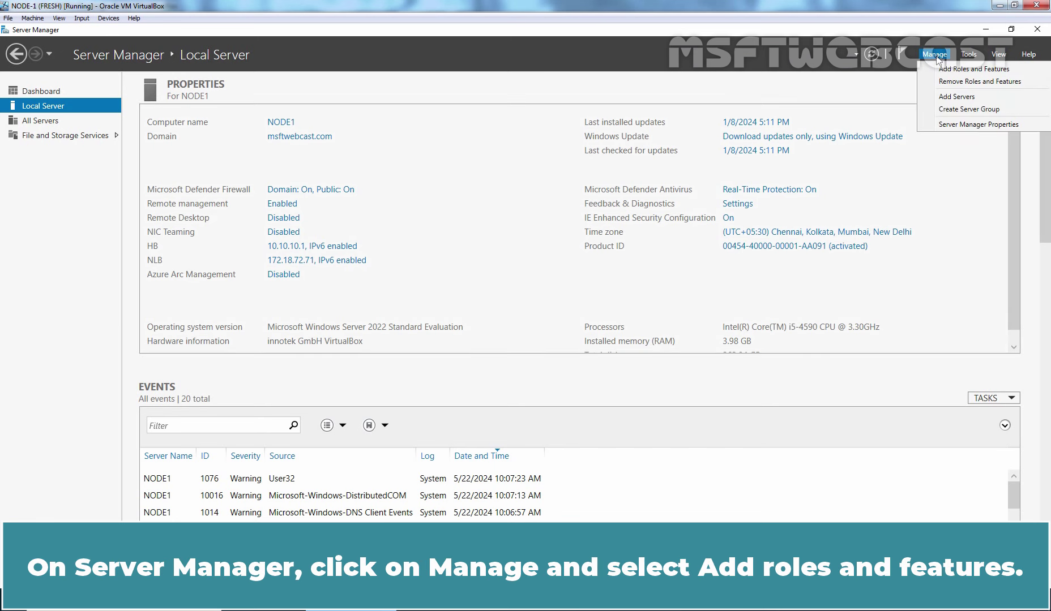
{"action": "left_click", "coordinate": [971, 69]}
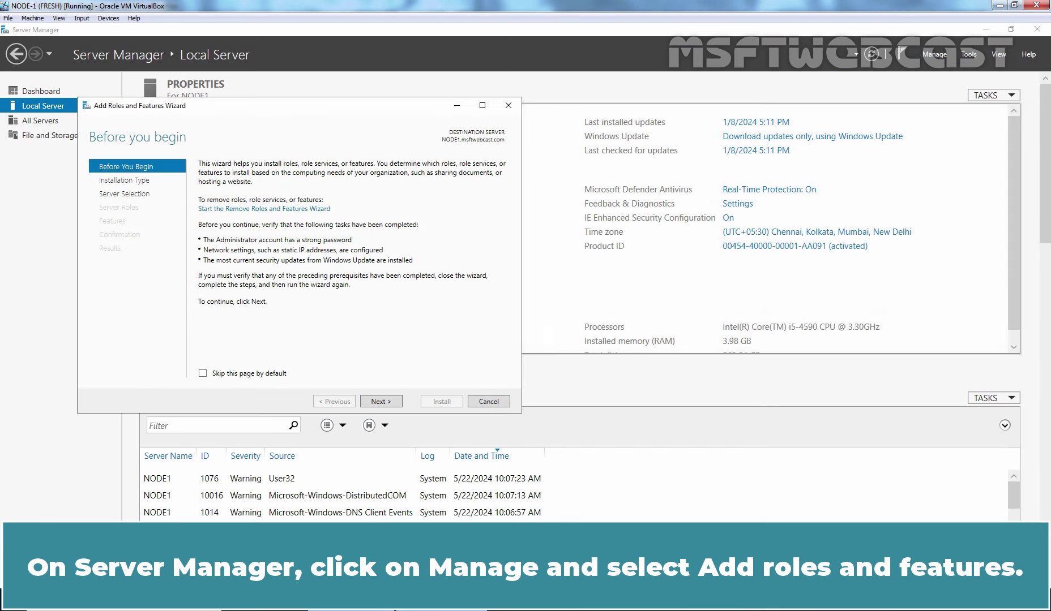
{"action": "left_click", "coordinate": [379, 402]}
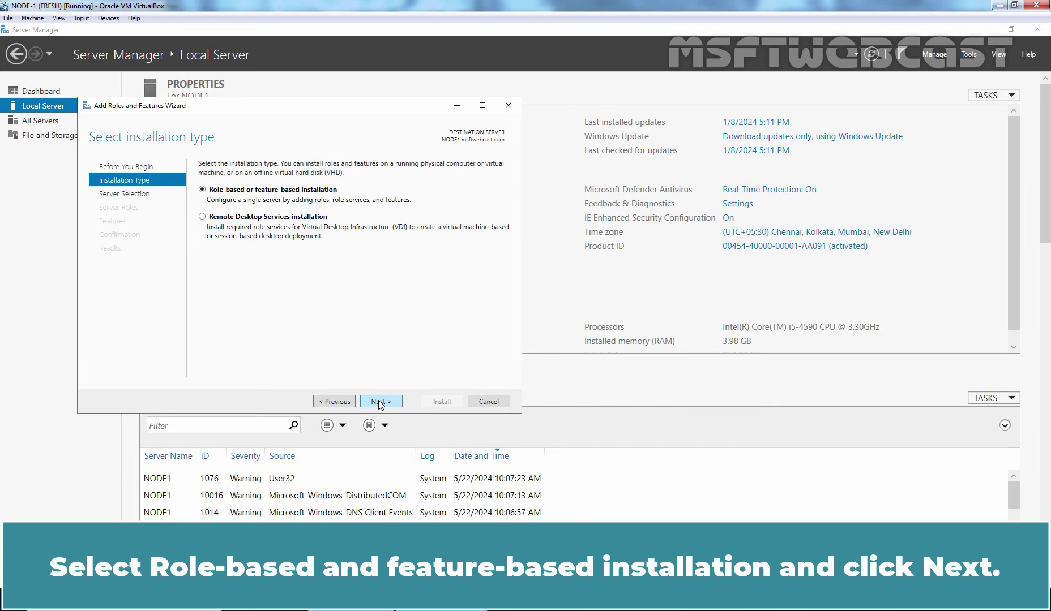
{"action": "left_click", "coordinate": [379, 402]}
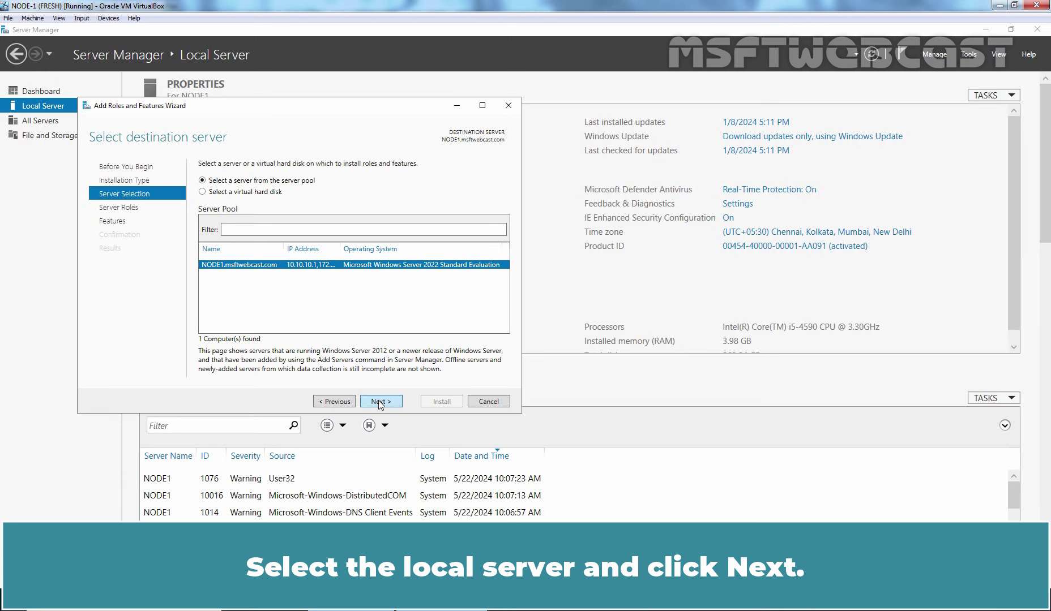
{"action": "left_click", "coordinate": [380, 402]}
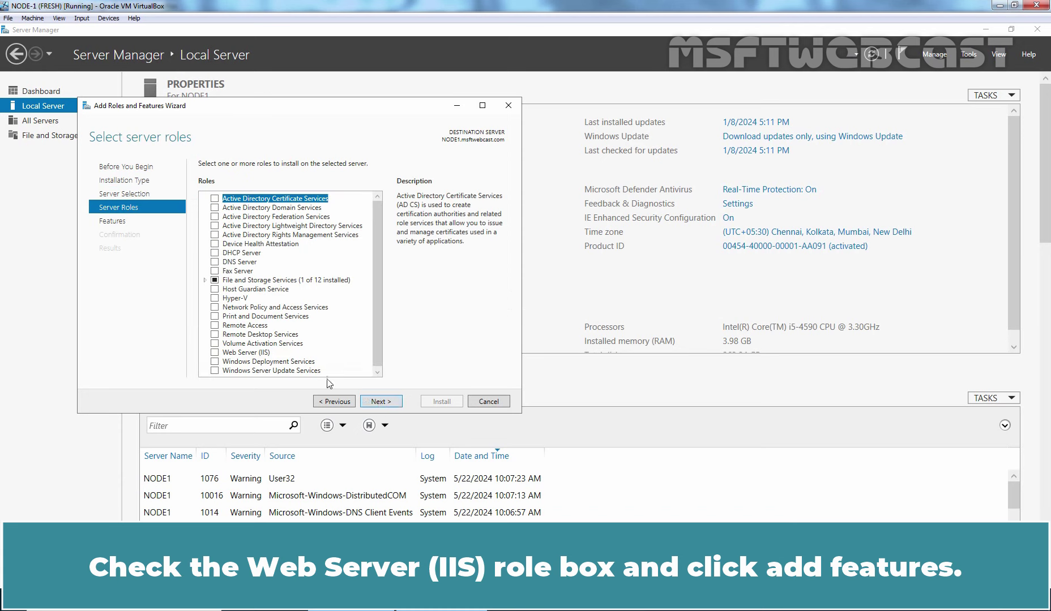
{"action": "left_click", "coordinate": [215, 352]}
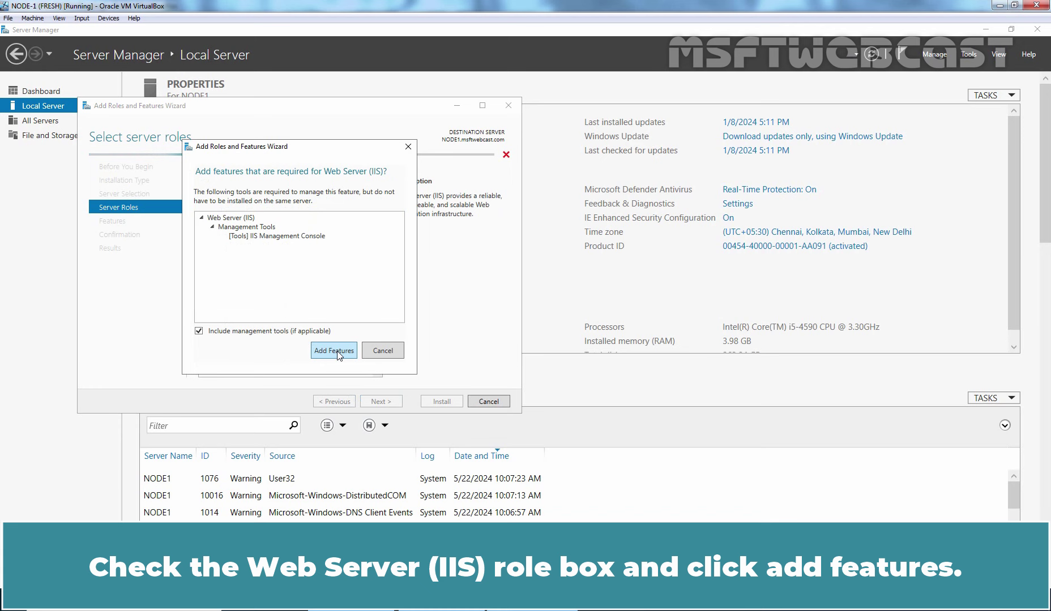
{"action": "left_click", "coordinate": [334, 352]}
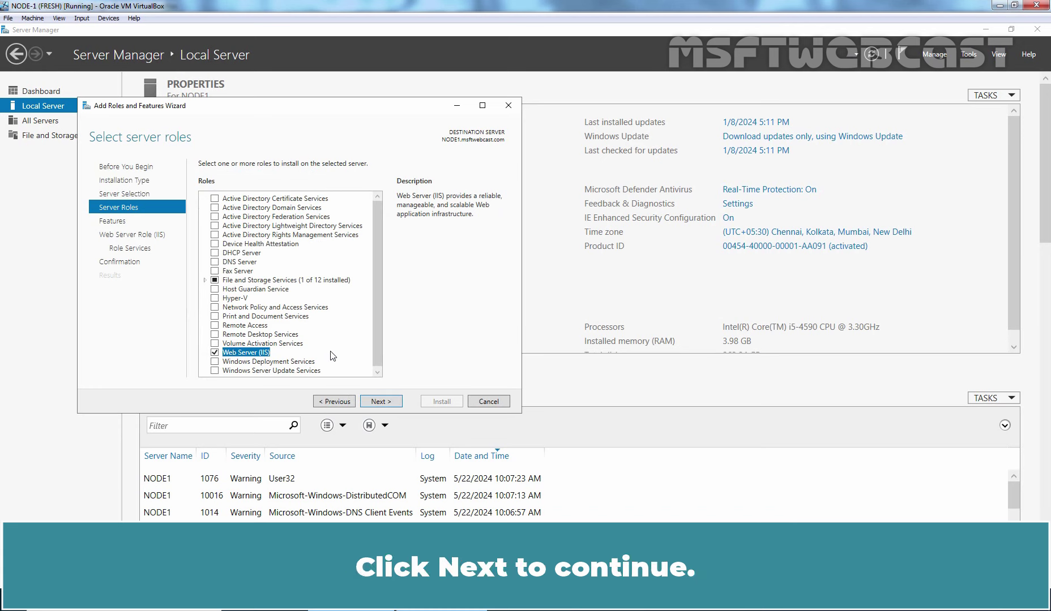
Select the Network Load Balancing feature along with its management tools
{"action": "left_click", "coordinate": [379, 402]}
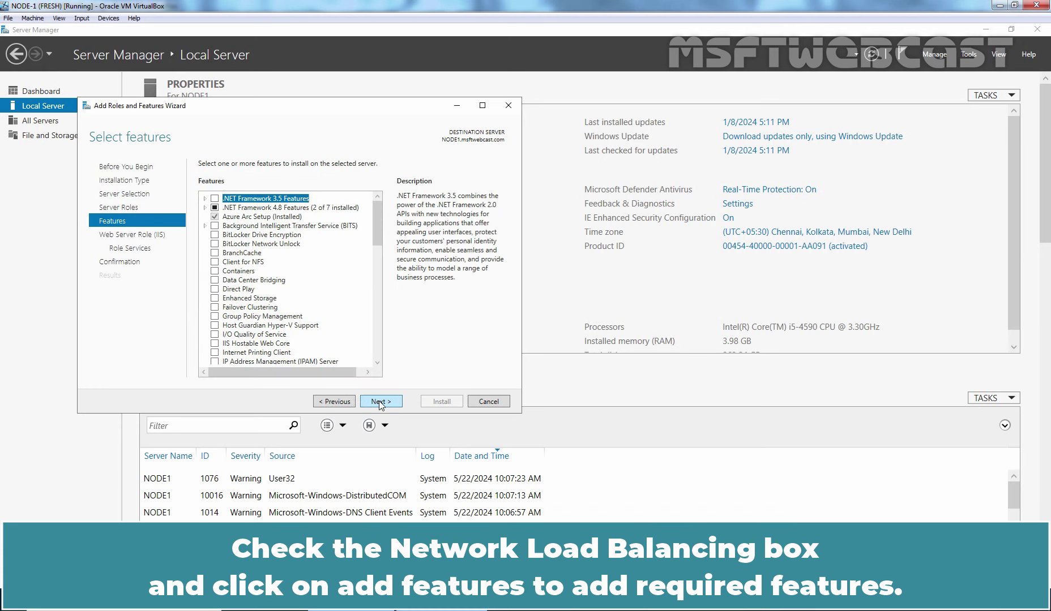
{"action": "scroll", "coordinate": [342, 283], "scroll_direction": "down", "scroll_amount": 5}
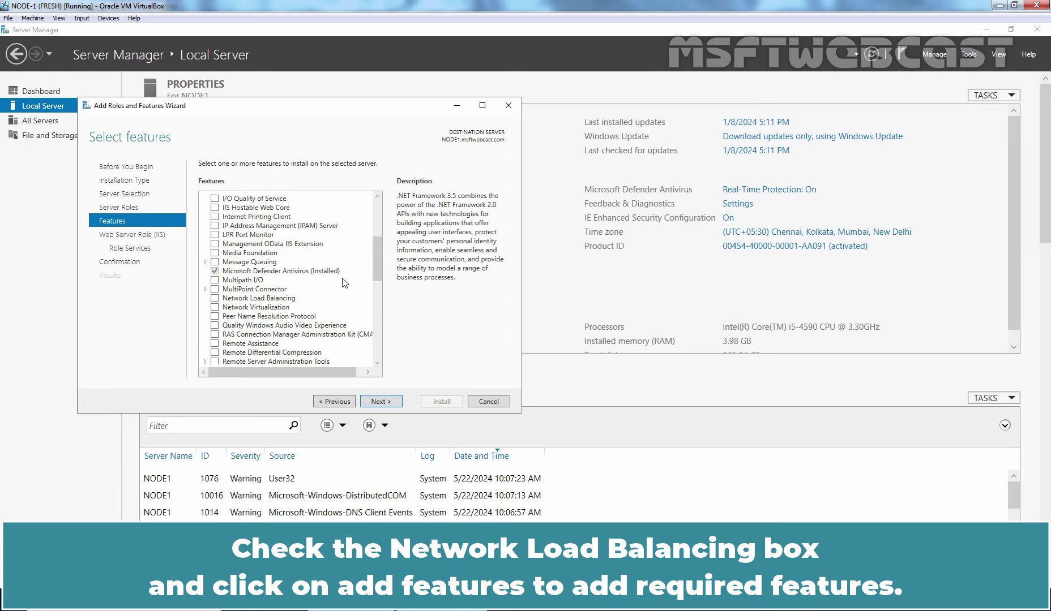
{"action": "left_click", "coordinate": [215, 298]}
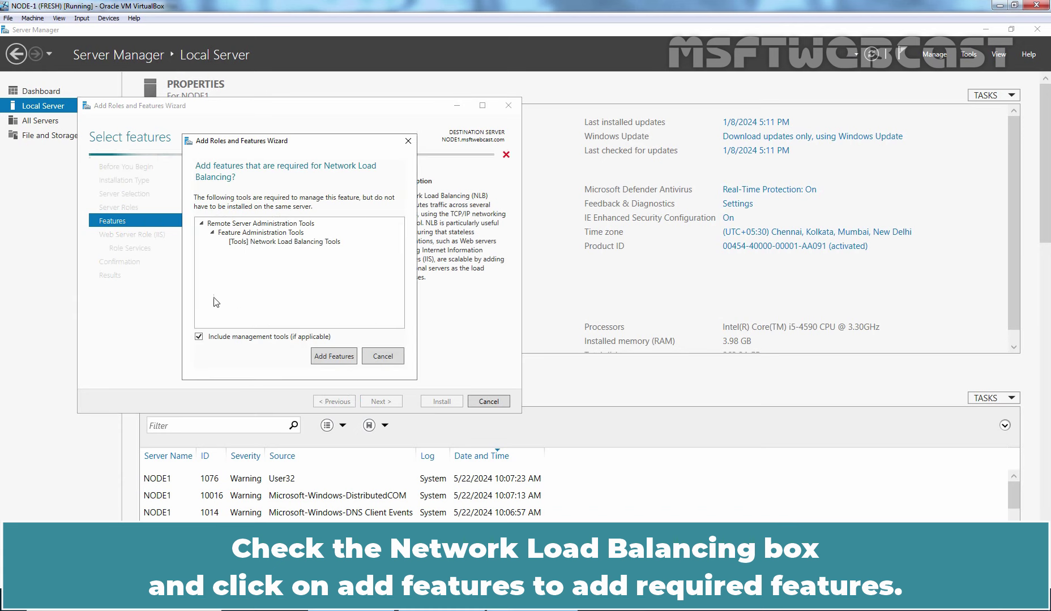
{"action": "left_click", "coordinate": [337, 358]}
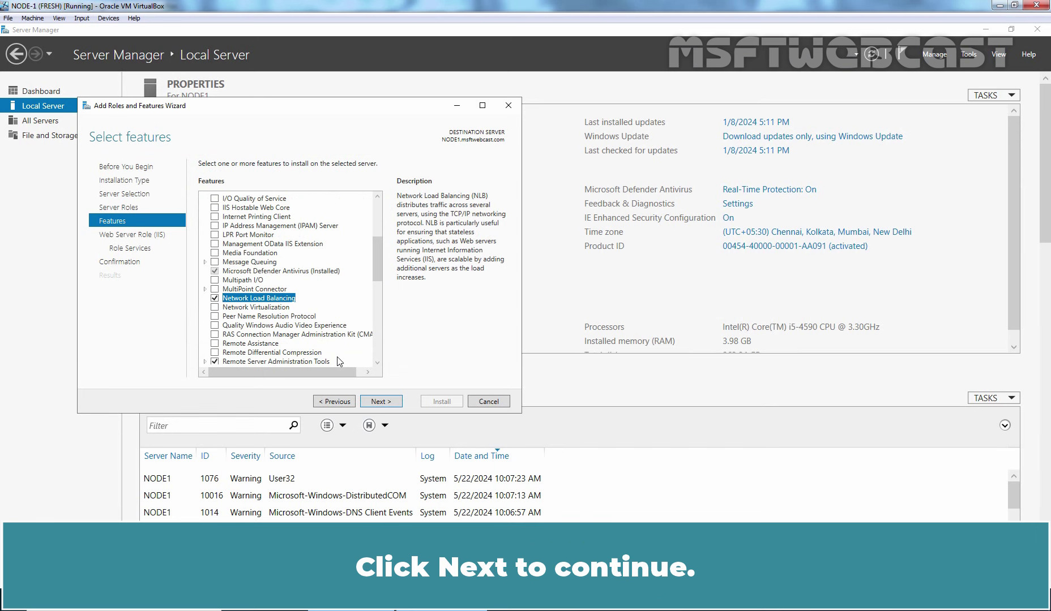
Keep default role services and install the selected roles and features
{"action": "left_click", "coordinate": [378, 402]}
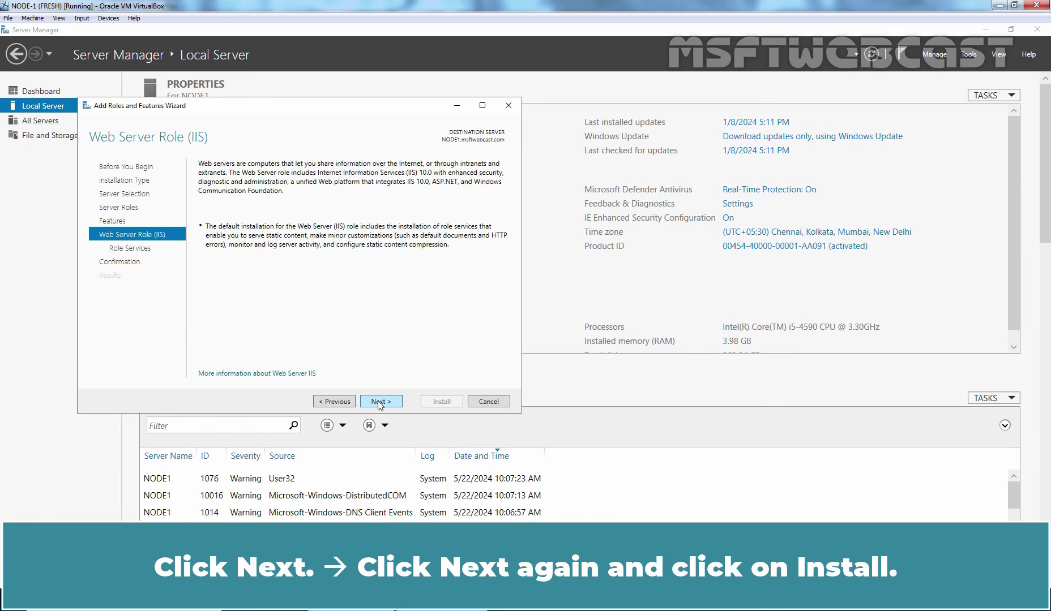
{"action": "left_click", "coordinate": [378, 402]}
{"action": "left_click", "coordinate": [378, 402]}
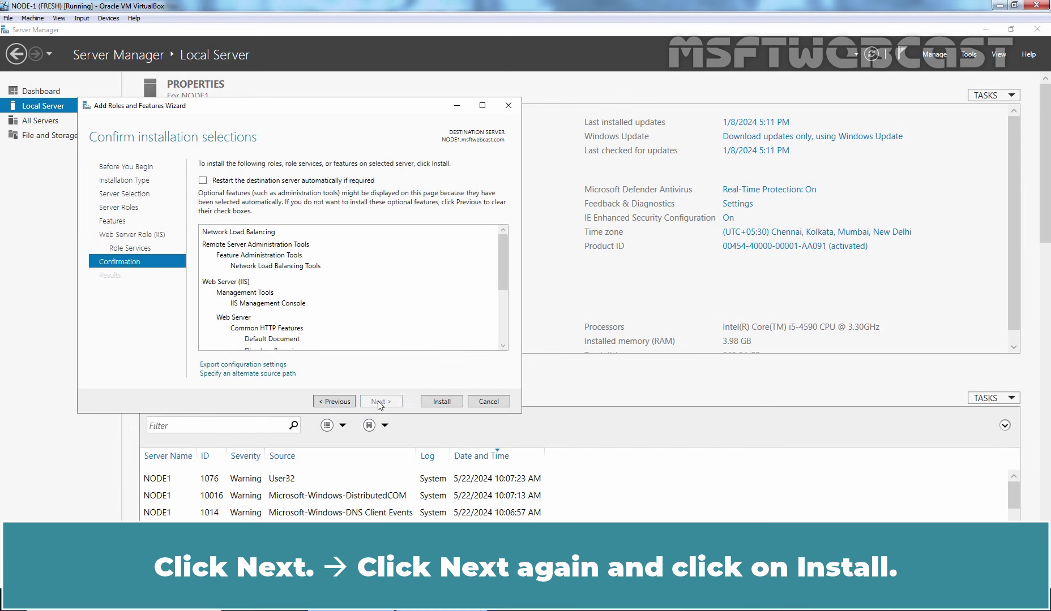
{"action": "left_click", "coordinate": [441, 402]}
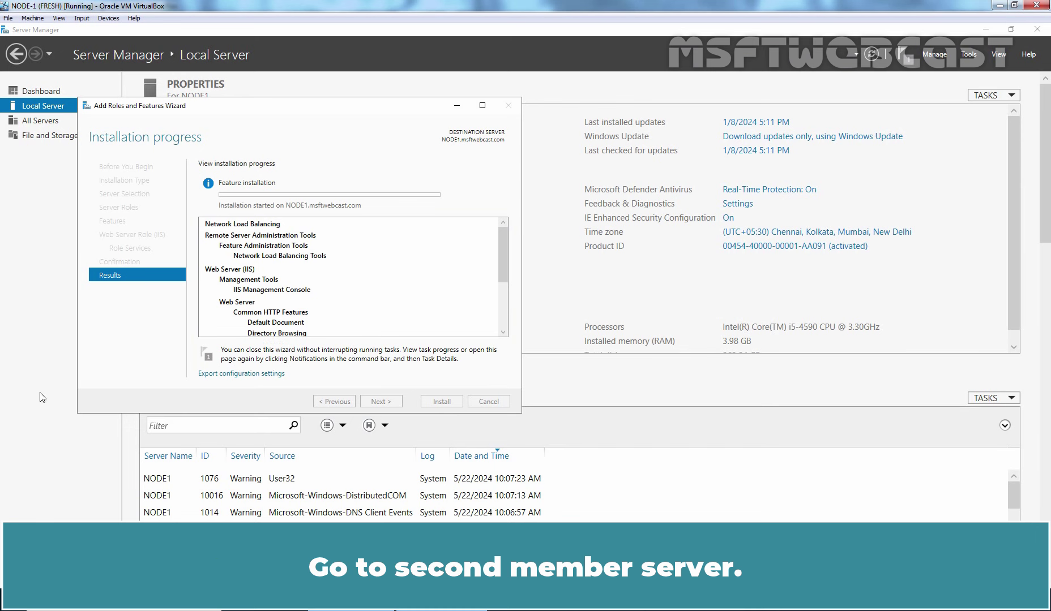
Switch to the NODE-2 virtual machine to view its Local Server properties
{"action": "key", "text": "alt+Tab"}
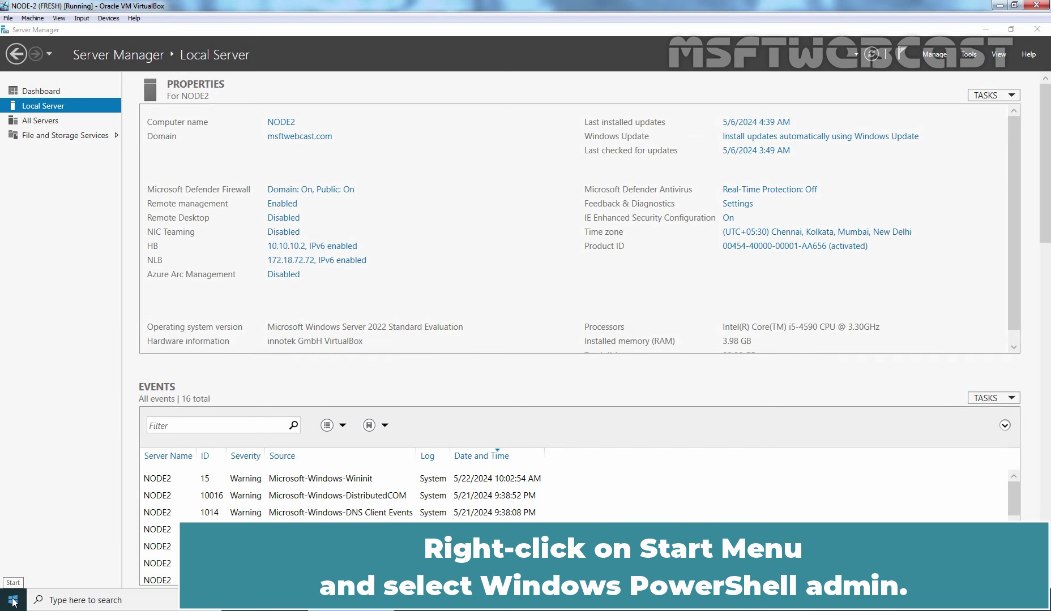
In an admin PowerShell, run Install-WindowsFeature NLB -IncludeManagementTools
{"action": "right_click", "coordinate": [13, 602]}
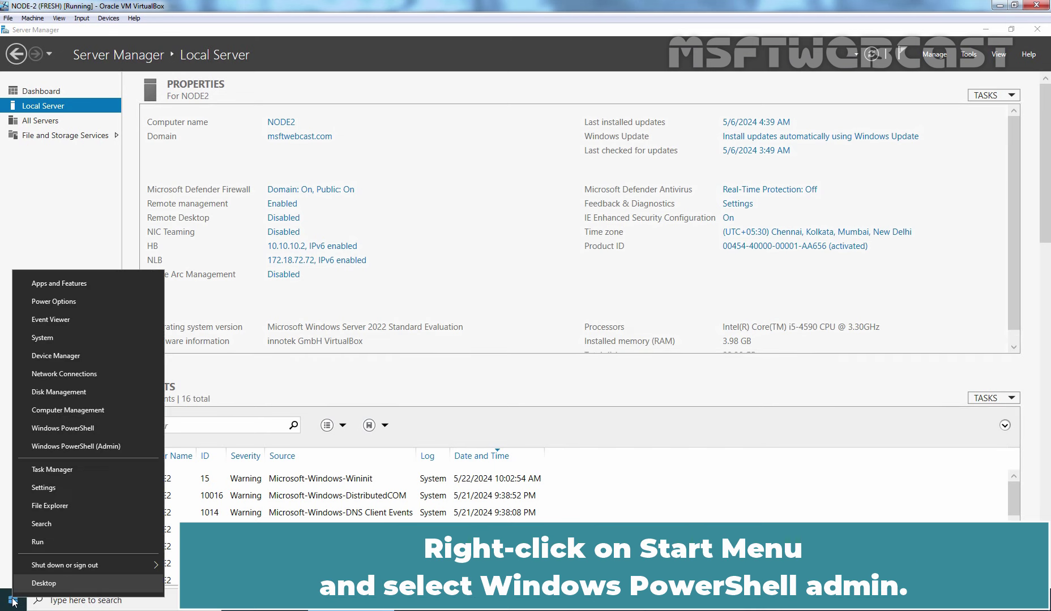
{"action": "left_click", "coordinate": [108, 447]}
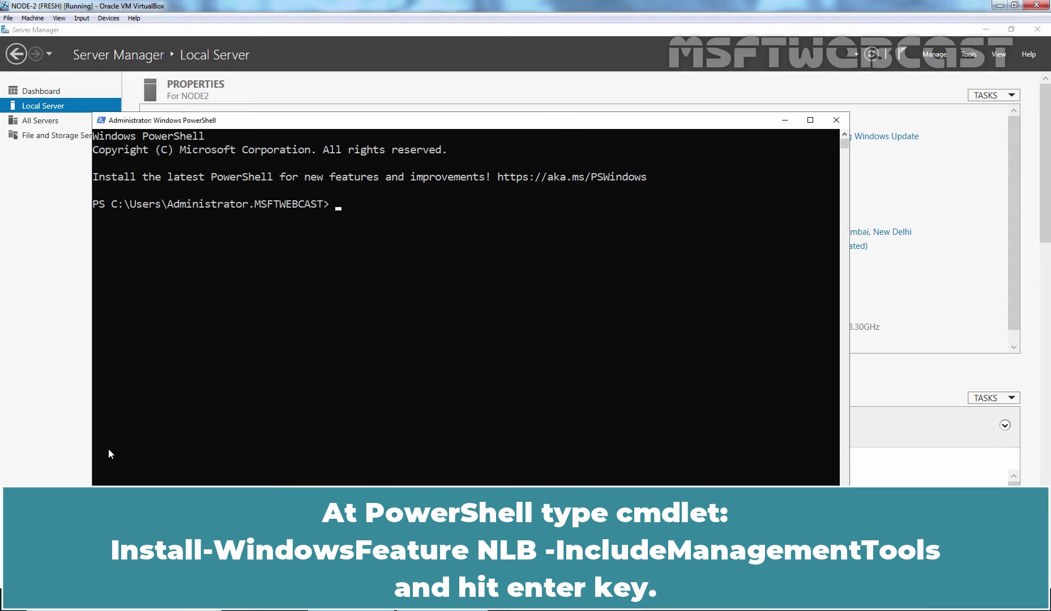
{"action": "type", "text": "install-wind"}
{"action": "key", "text": "Tab"}
{"action": "type", "text": "NLB "}
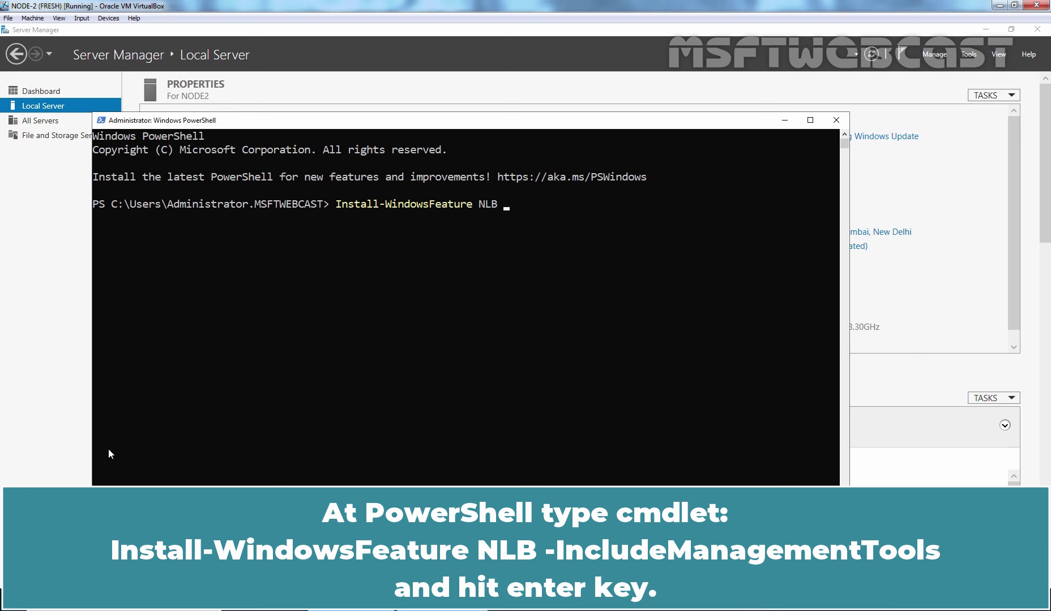
{"action": "type", "text": "-In"}
{"action": "key", "text": "Tab"}
{"action": "key", "text": "Tab"}
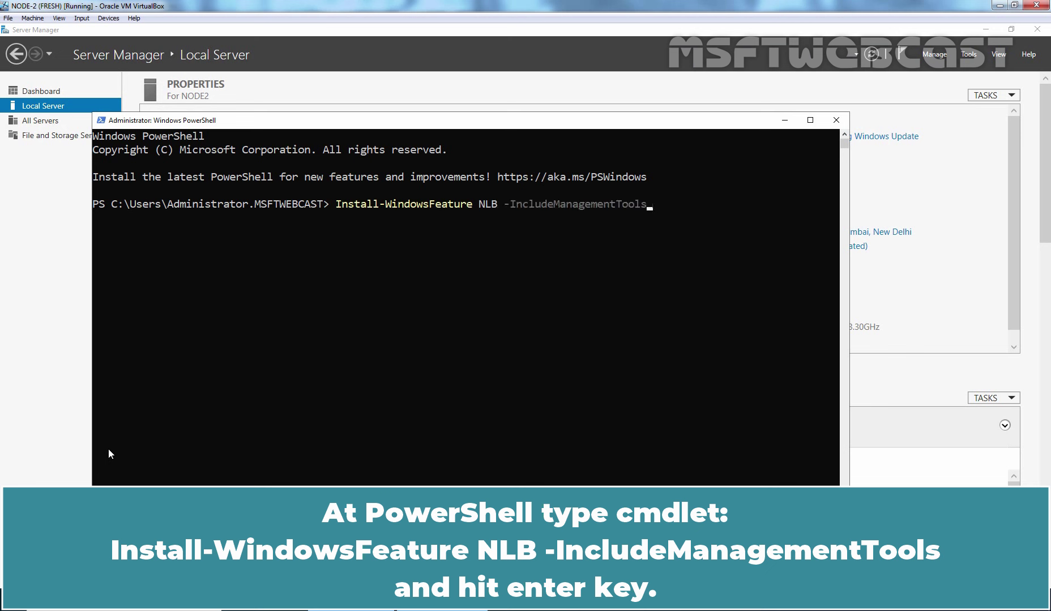
{"action": "key", "text": "Return"}
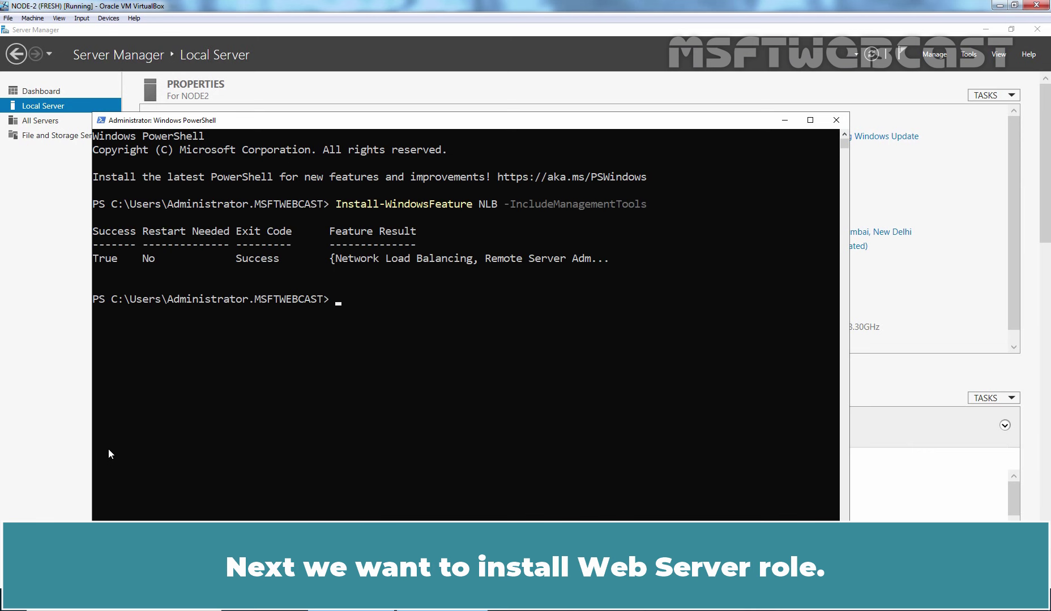
Run Install-WindowsFeature web-server -IncludeManagementTools to add the Web Server role
{"action": "type", "text": "instal"}
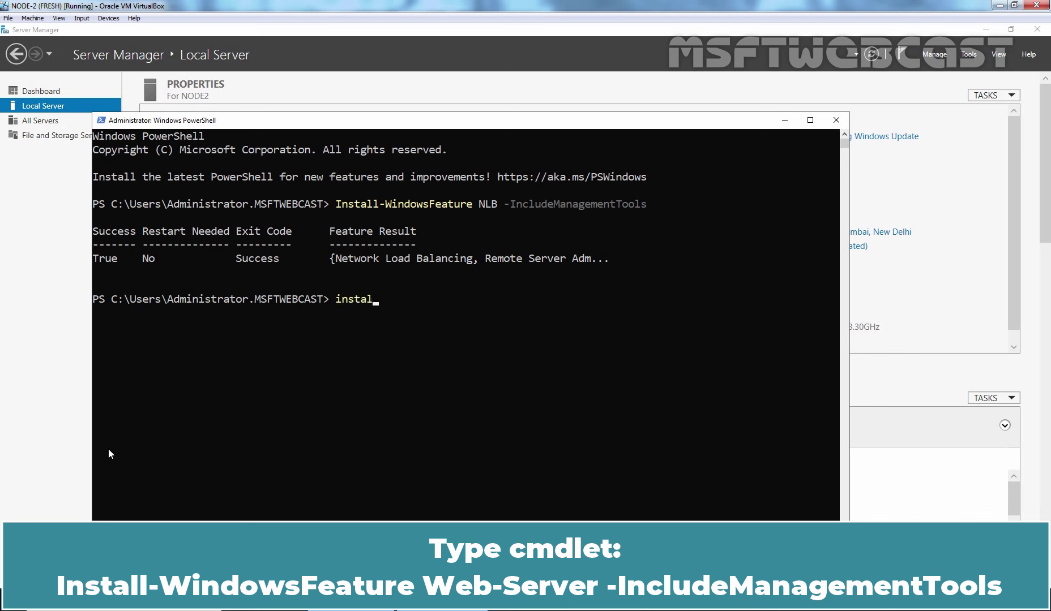
{"action": "type", "text": "l-wind"}
{"action": "key", "text": "Tab"}
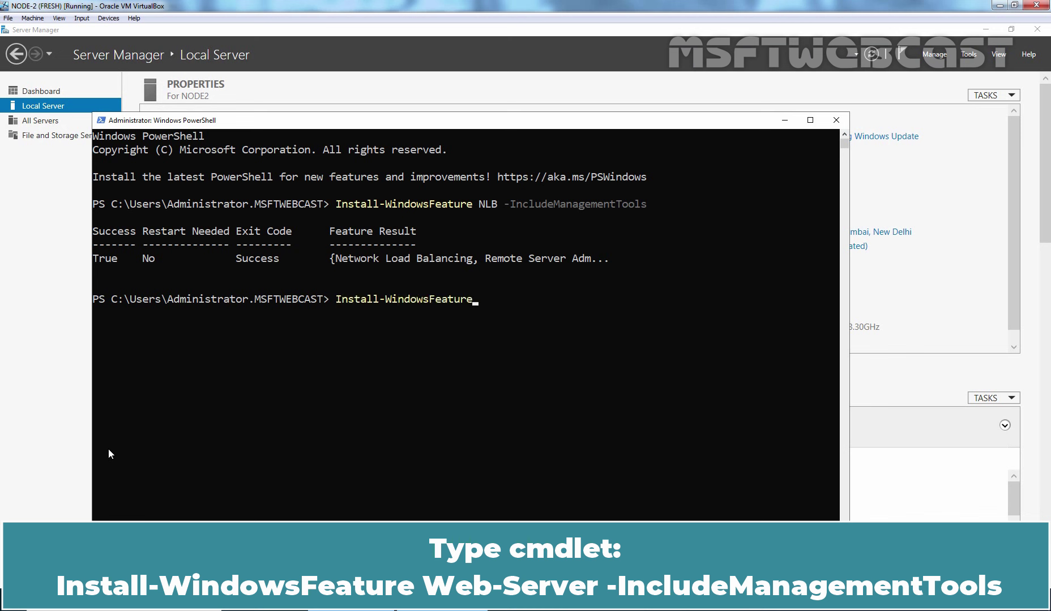
{"action": "type", "text": "web-server -in"}
{"action": "key", "text": "Tab"}
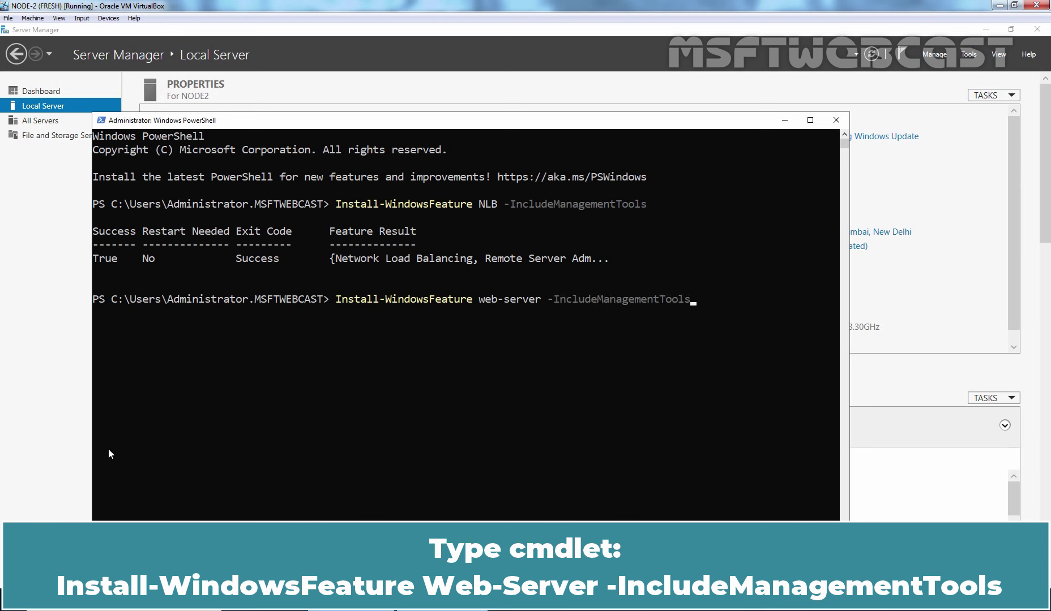
{"action": "key", "text": "Return"}
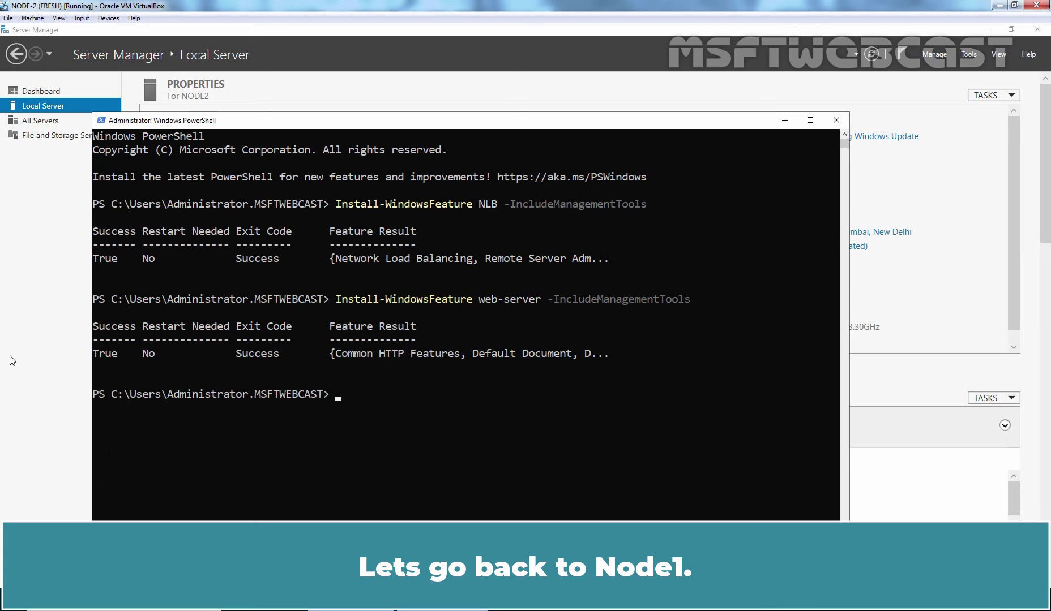
On NODE1, close the finished install wizard and open Network Load Balancing Manager maximized
{"action": "key", "text": "alt+Tab"}
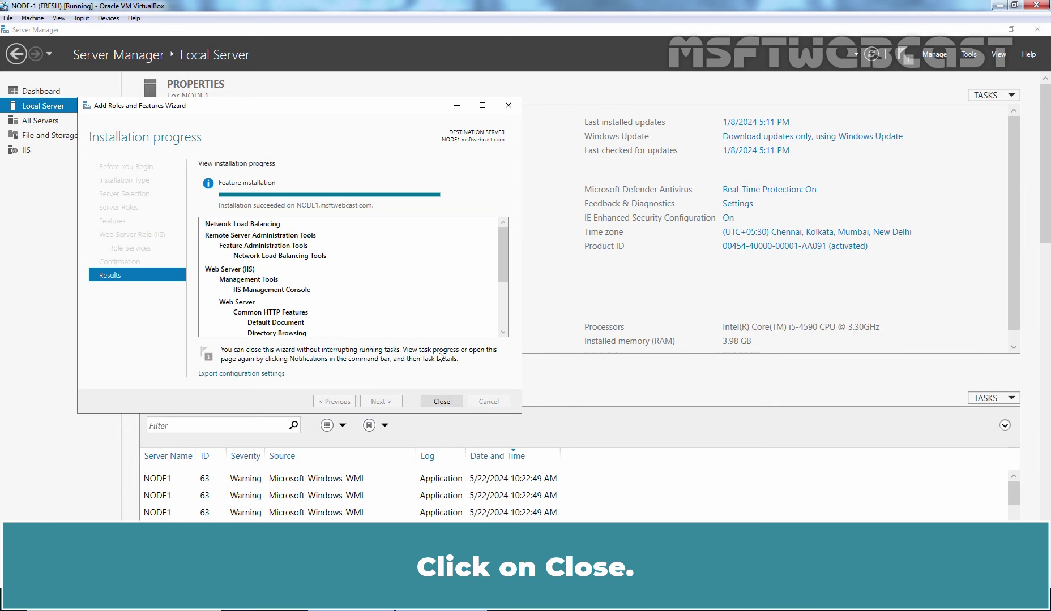
{"action": "left_click", "coordinate": [441, 400]}
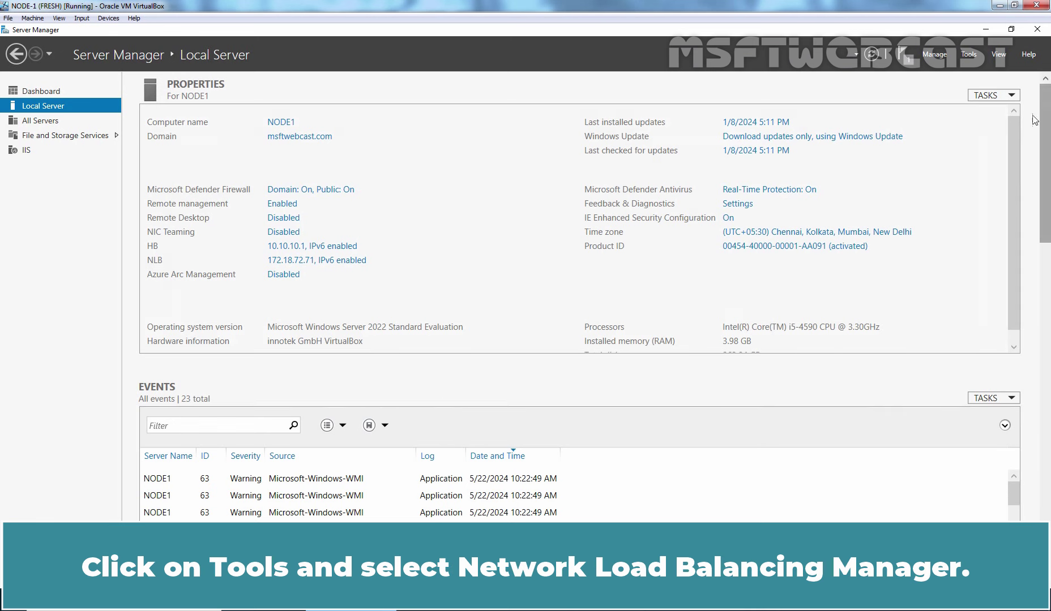
{"action": "left_click", "coordinate": [968, 55]}
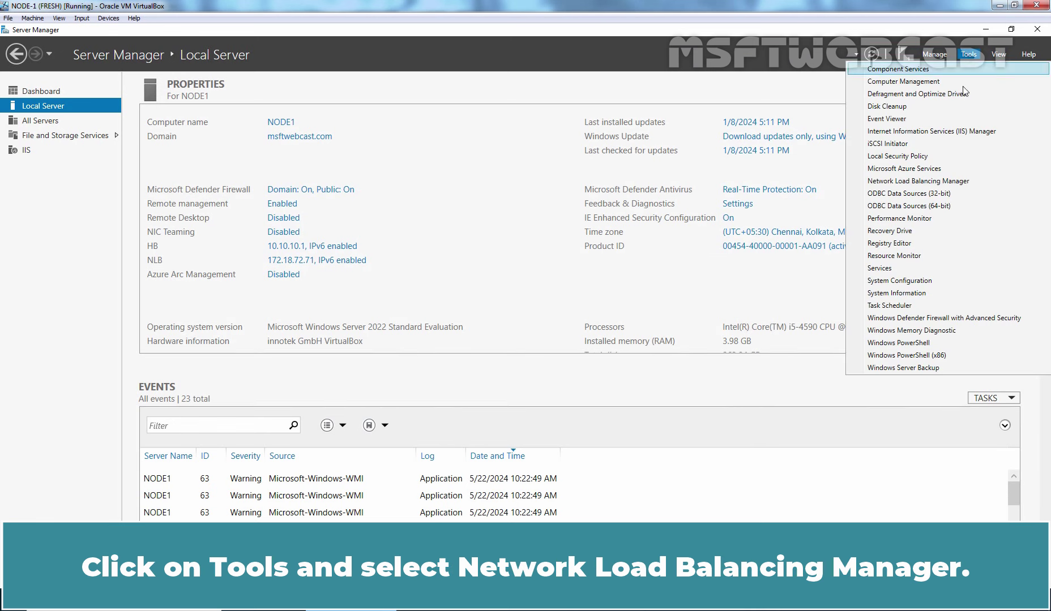
{"action": "left_click", "coordinate": [929, 181]}
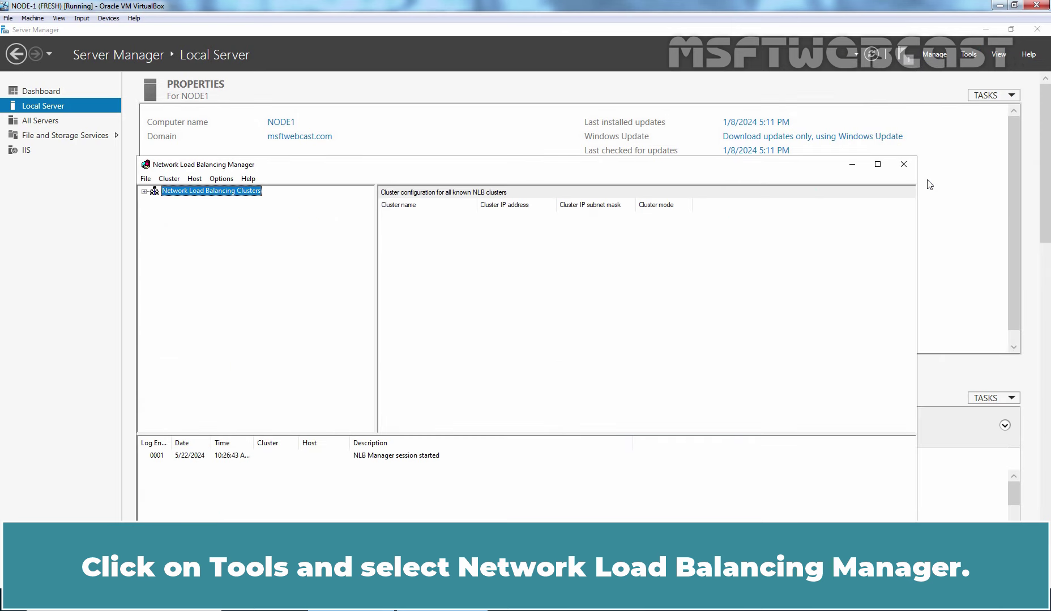
{"action": "left_click", "coordinate": [877, 164]}
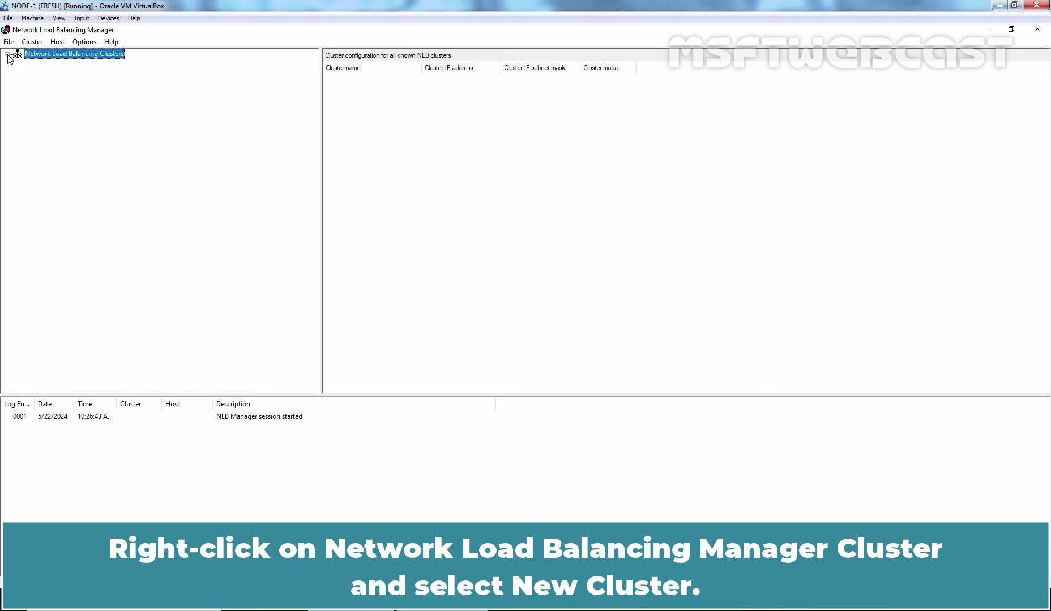
{"action": "right_click", "coordinate": [64, 54]}
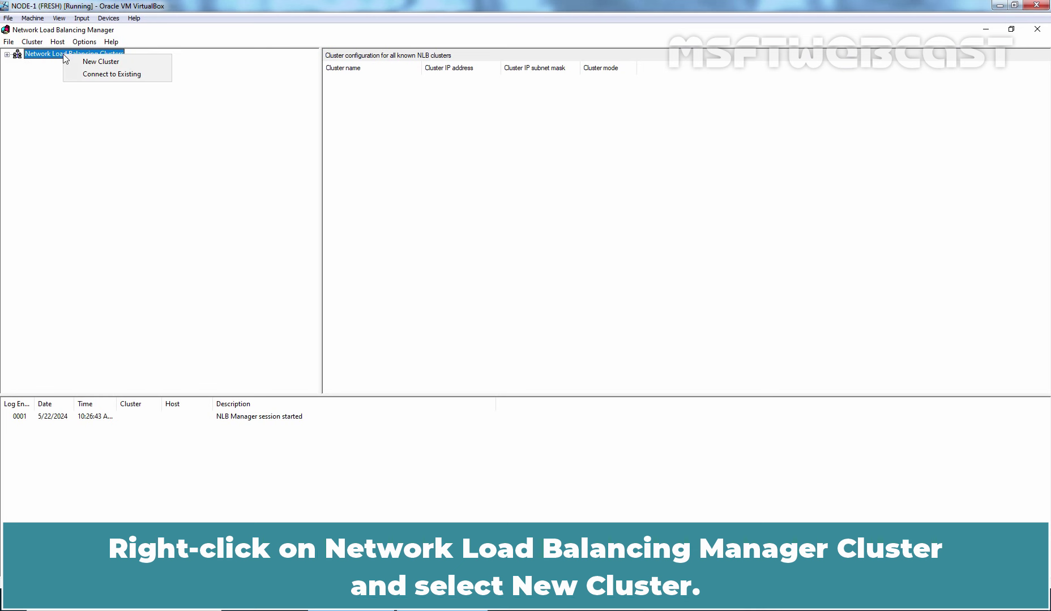
Start a new cluster on host node2 and choose its NLB interface (172.18.72.72)
{"action": "left_click", "coordinate": [102, 62]}
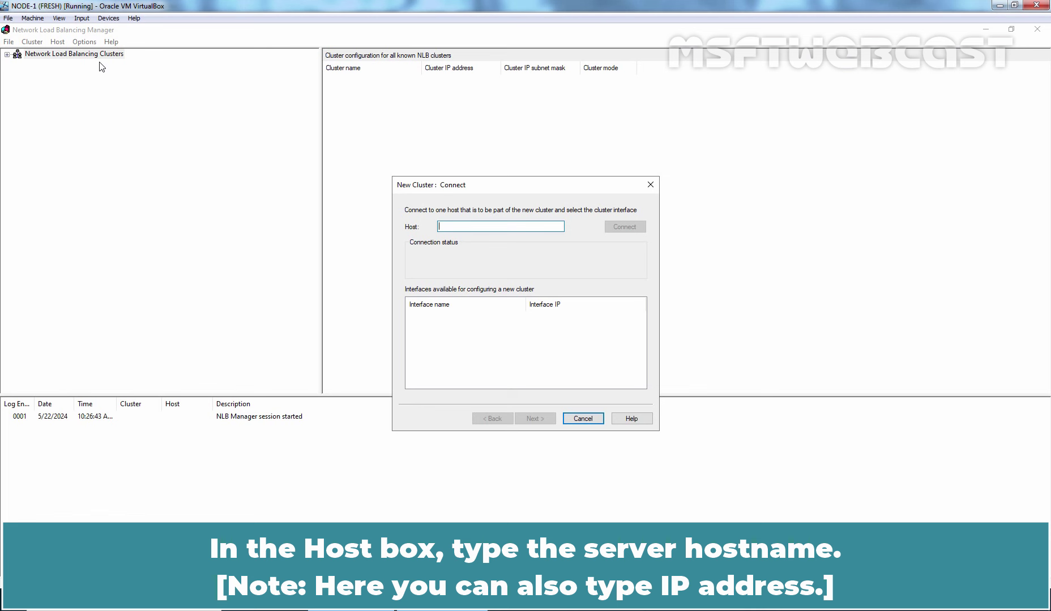
{"action": "type", "text": "node"}
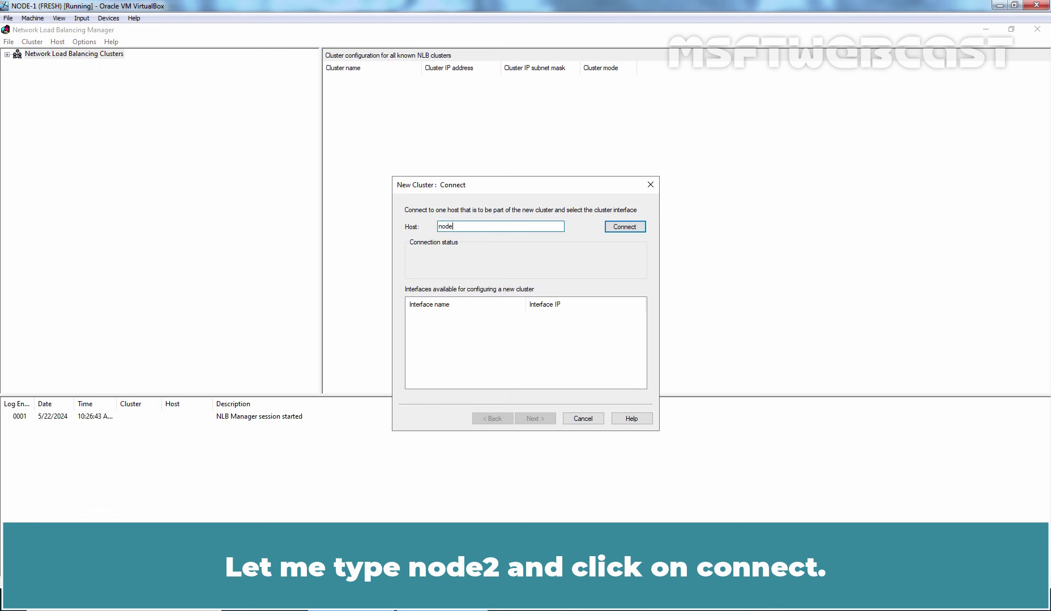
{"action": "type", "text": "2"}
{"action": "left_click", "coordinate": [625, 227]}
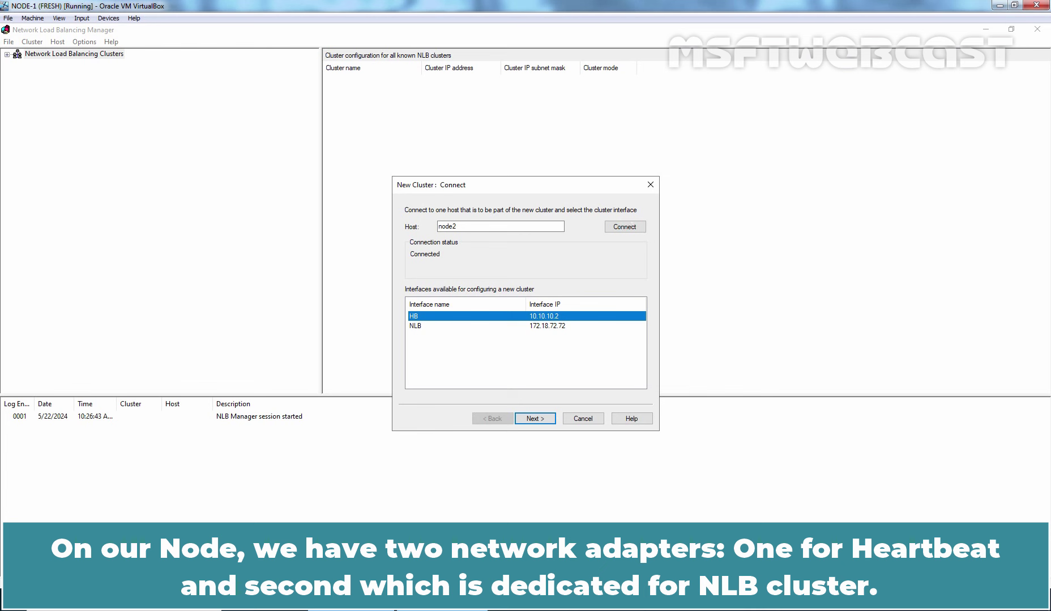
{"action": "left_click", "coordinate": [417, 327]}
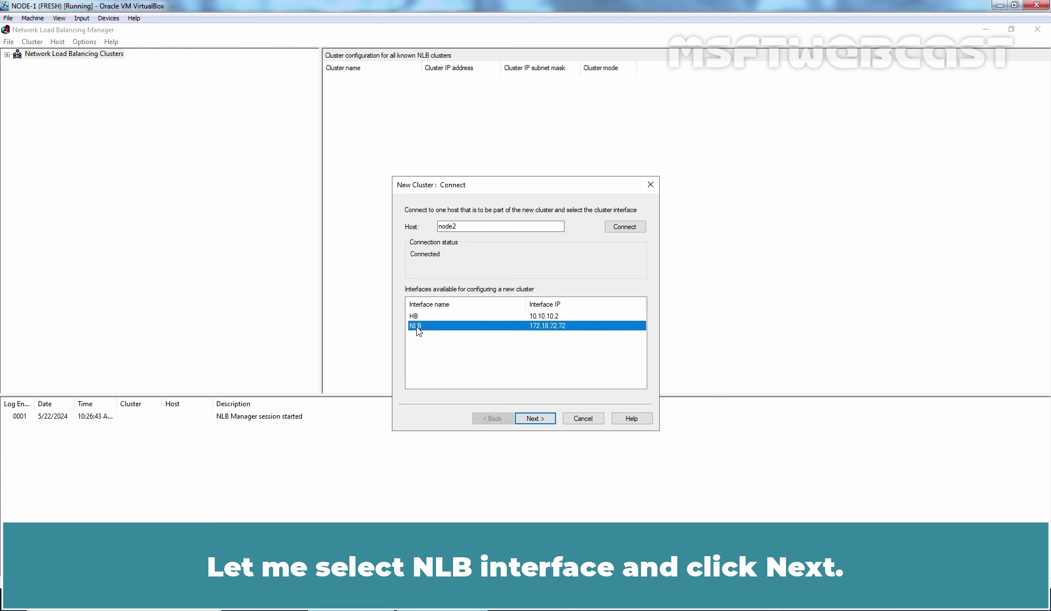
Accept host parameters with priority 1 and default state Started
{"action": "left_click", "coordinate": [532, 422]}
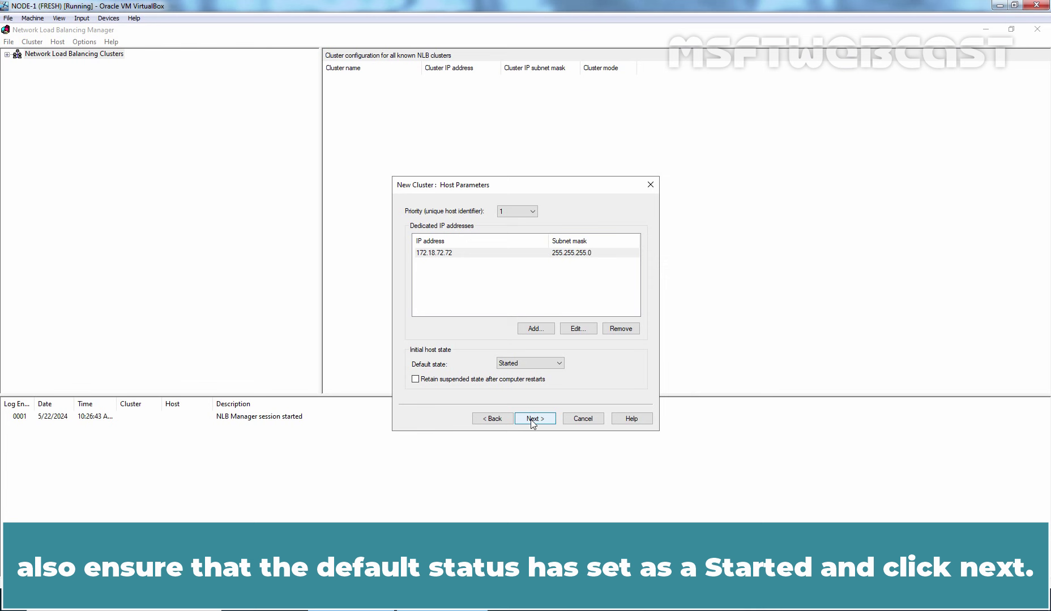
{"action": "left_click", "coordinate": [532, 419]}
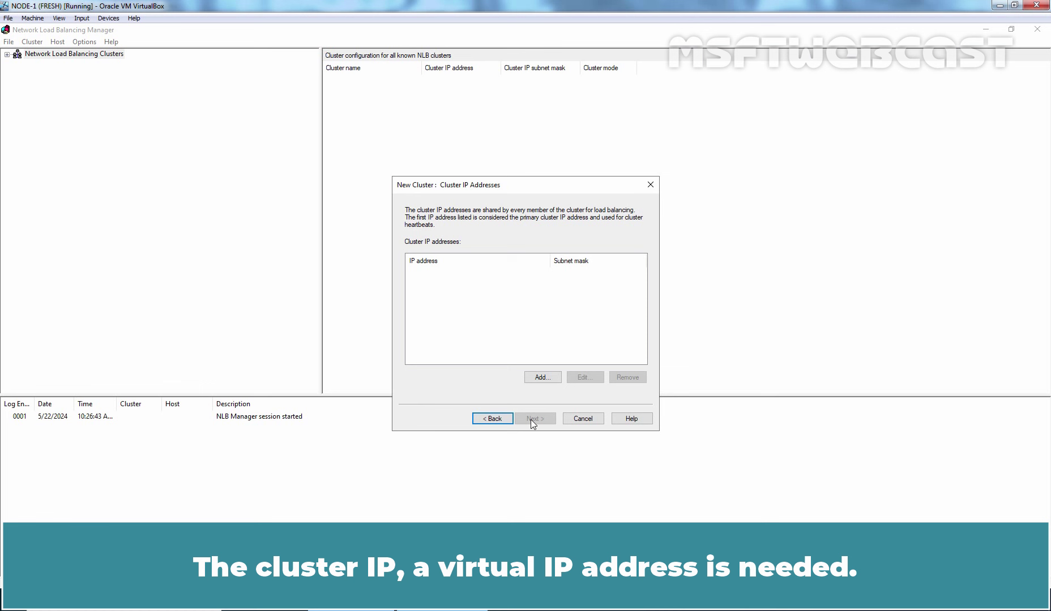
Add cluster IP 172.18.72.75 with subnet mask 255.255.255.0 and continue
{"action": "left_click", "coordinate": [543, 377]}
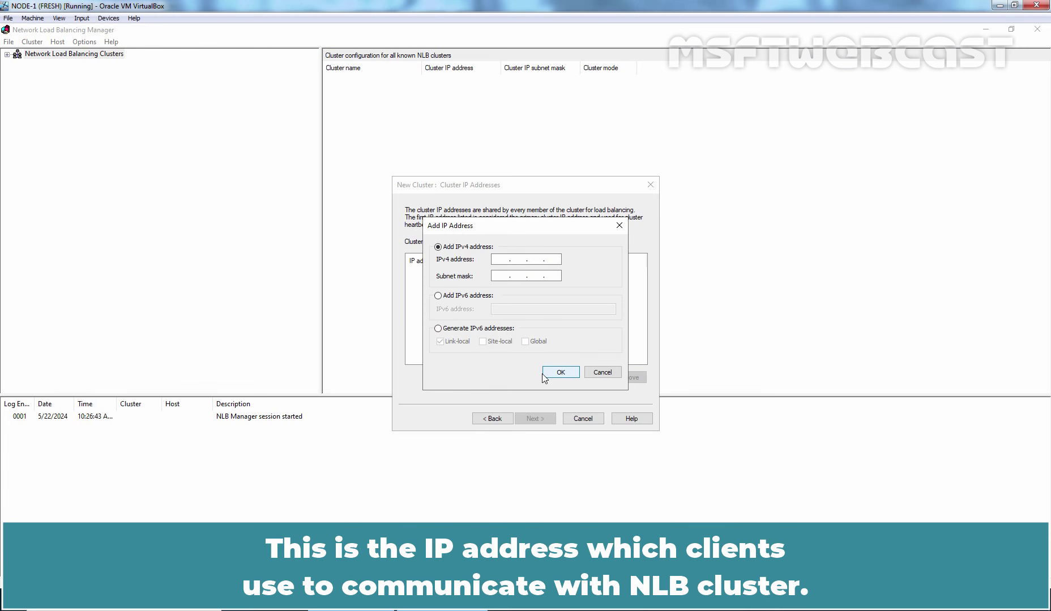
{"action": "type", "text": "172 . 18 "}
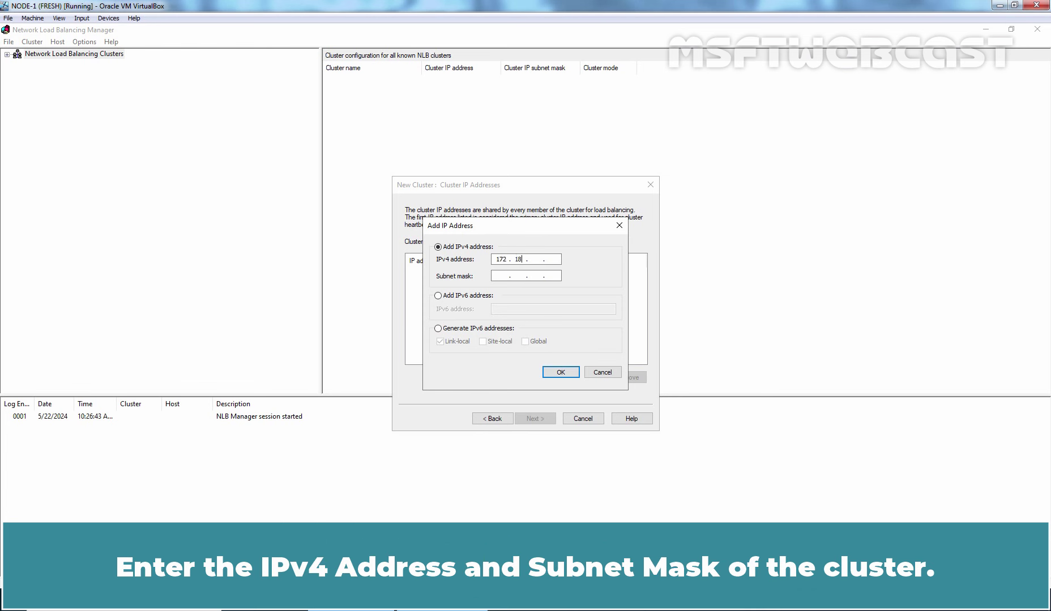
{"action": "type", "text": ". 72 . 75"}
{"action": "key", "text": "Tab"}
{"action": "type", "text": "255 . 255 . 25"}
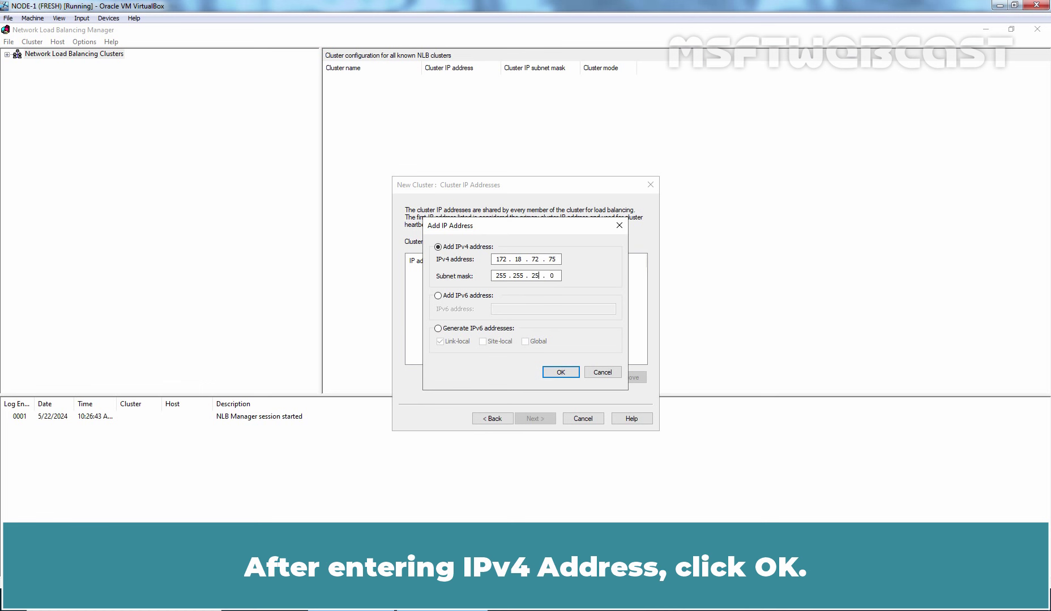
{"action": "type", "text": "5"}
{"action": "left_click", "coordinate": [561, 372]}
{"action": "left_click", "coordinate": [534, 420]}
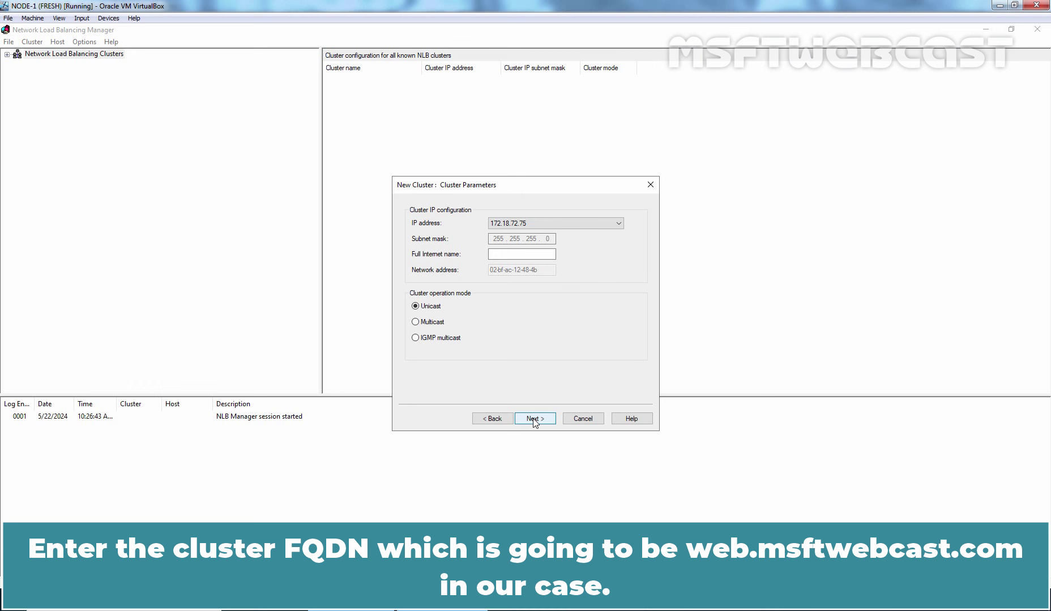
Name the cluster web.msftwebcast.com and set its operation mode to Multicast
{"action": "left_click", "coordinate": [504, 254]}
{"action": "type", "text": "we"}
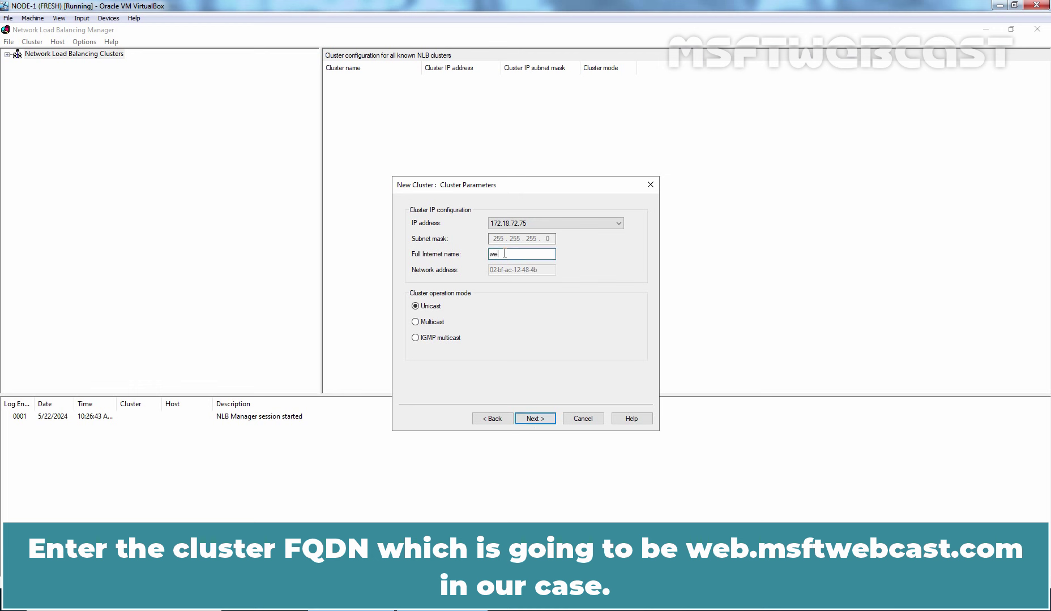
{"action": "type", "text": "b.msftwebcast.com"}
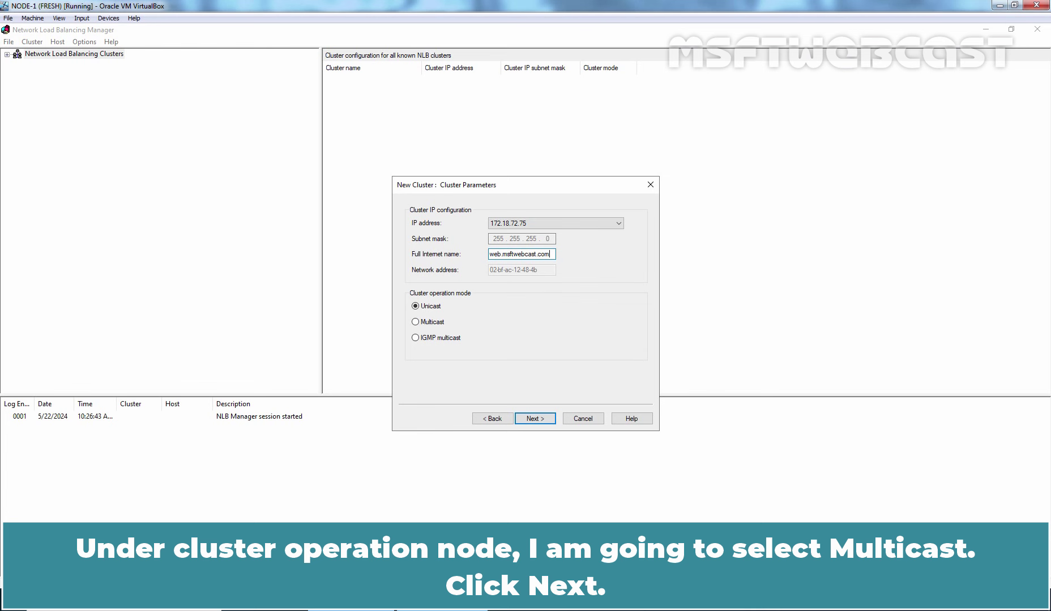
{"action": "left_click", "coordinate": [437, 326]}
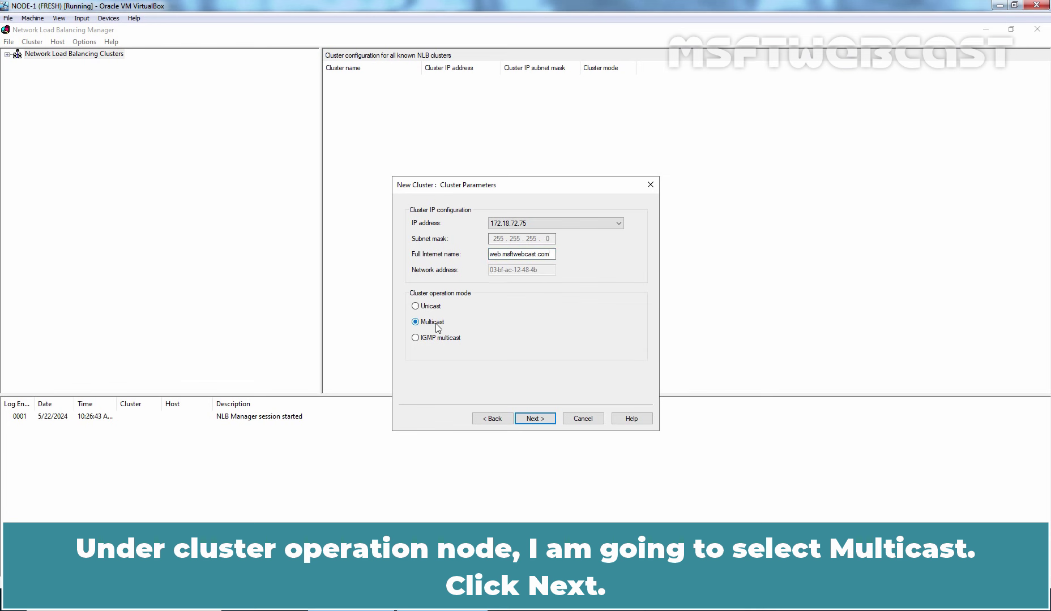
Edit the default port rule to cover ports 80 to 80
{"action": "left_click", "coordinate": [532, 420]}
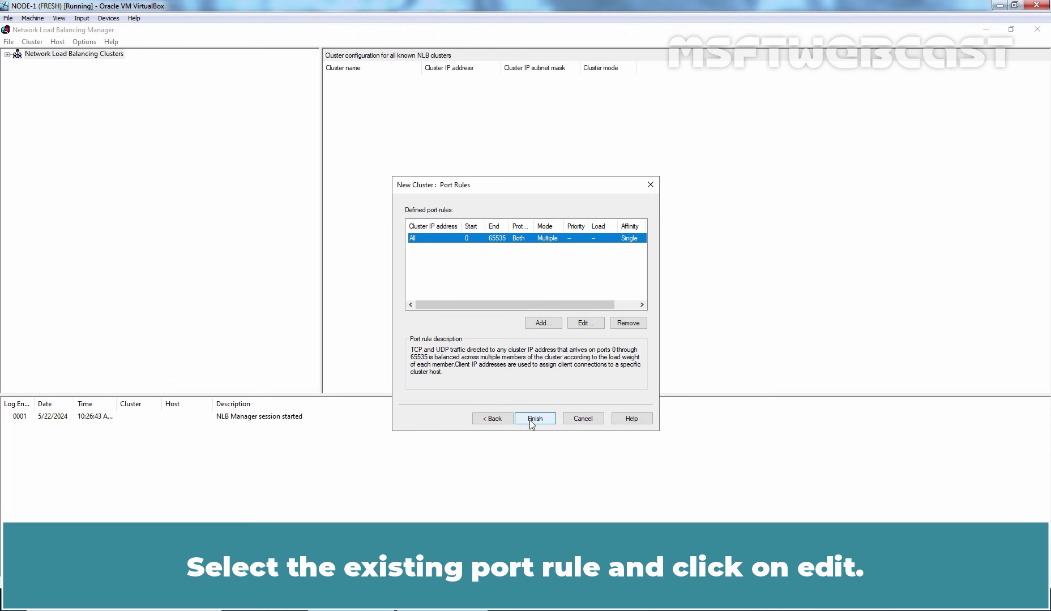
{"action": "left_click", "coordinate": [582, 323]}
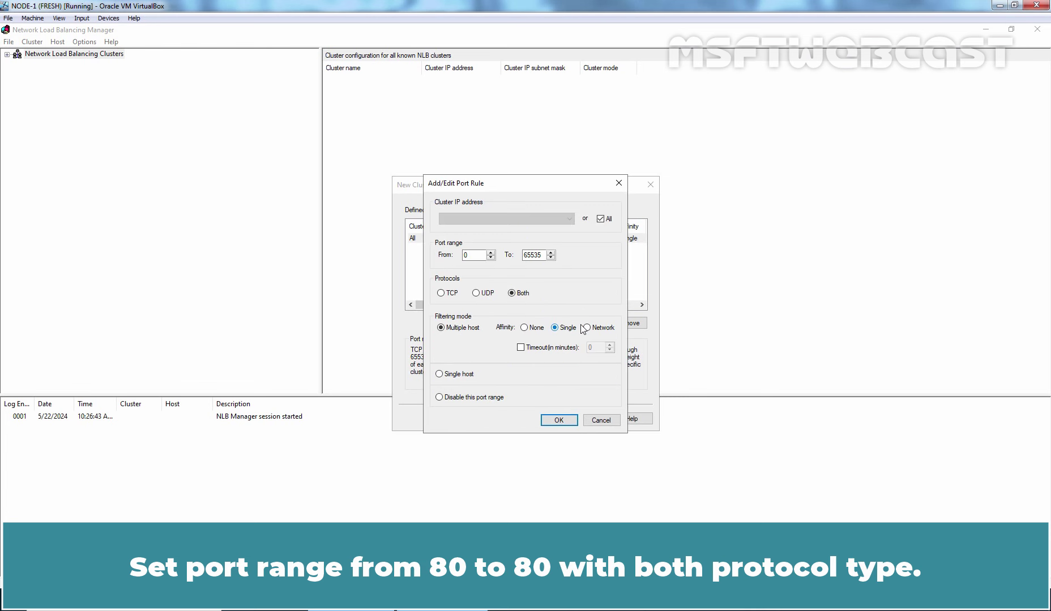
{"action": "double_click", "coordinate": [469, 255]}
{"action": "type", "text": "81"}
{"action": "key", "text": "Tab"}
{"action": "type", "text": "8"}
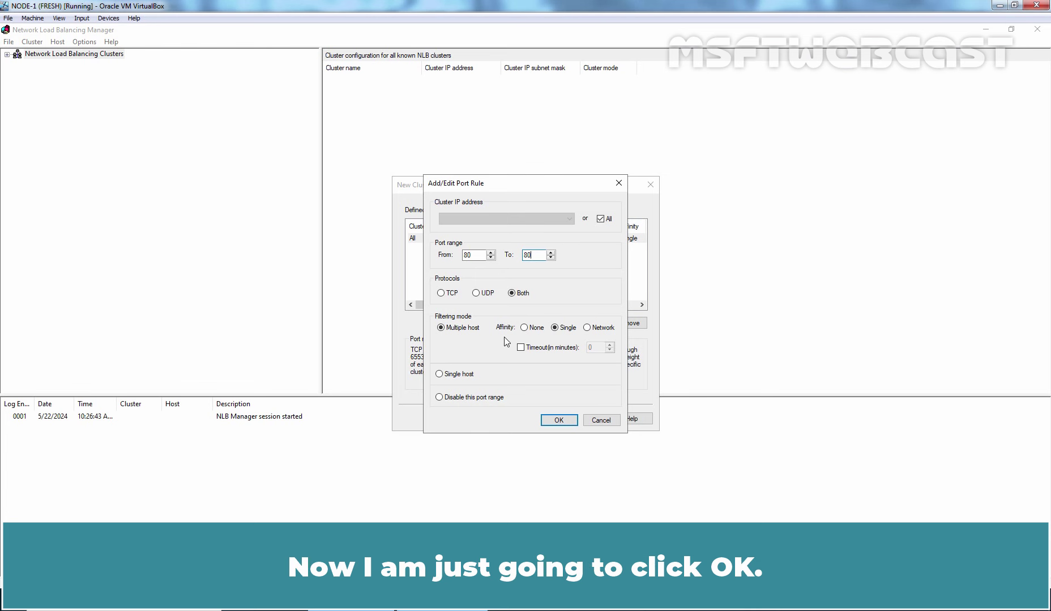
Save the port 80 rule, add a port rule for 443 to 443, and finish creating the cluster
{"action": "left_click", "coordinate": [558, 420]}
{"action": "left_click", "coordinate": [542, 324]}
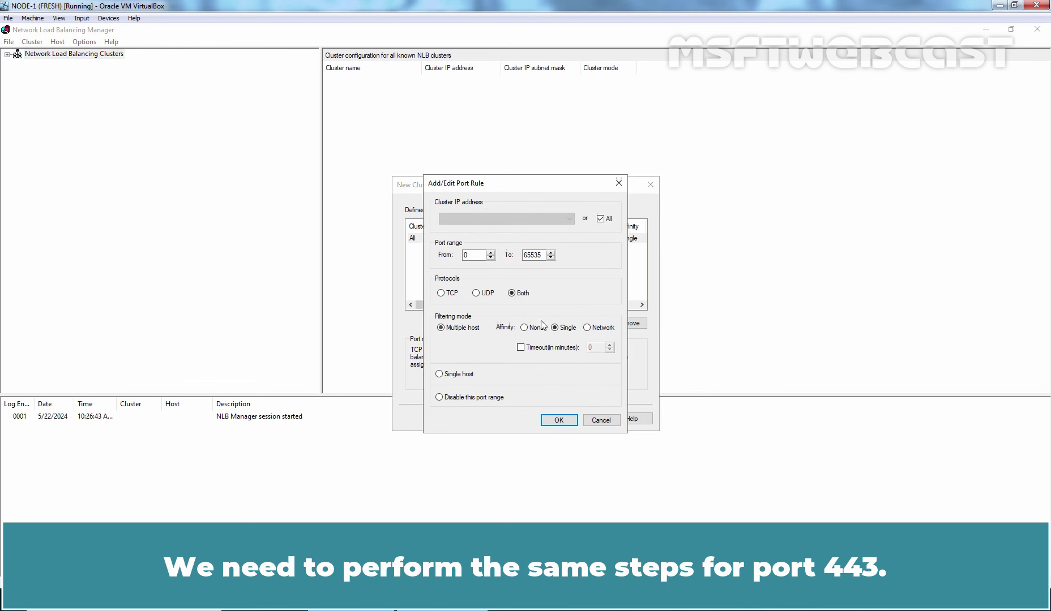
{"action": "double_click", "coordinate": [480, 255]}
{"action": "type", "text": "443"}
{"action": "key", "text": "Tab"}
{"action": "type", "text": "443"}
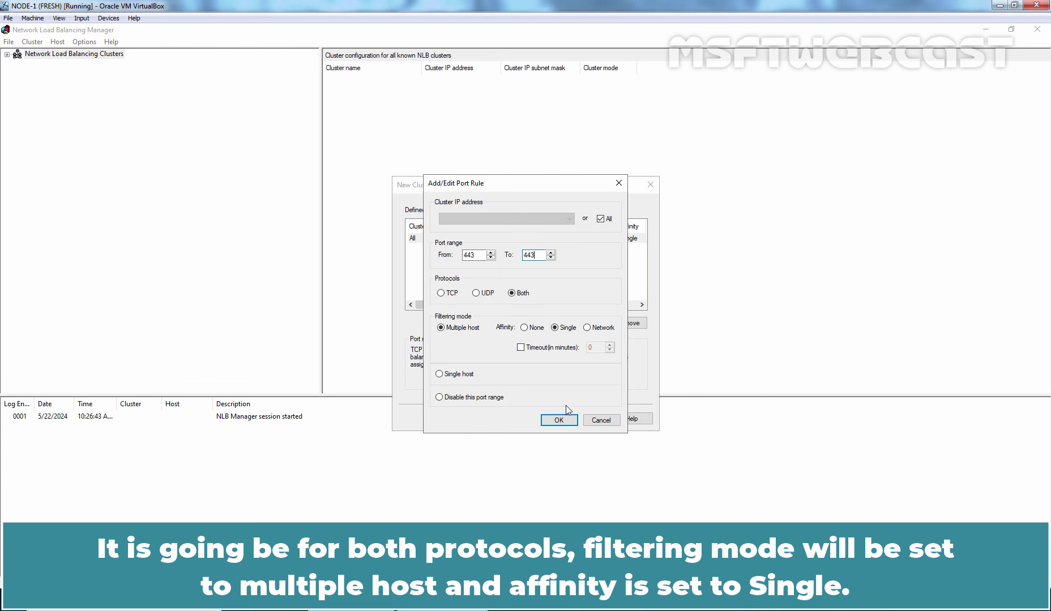
{"action": "left_click", "coordinate": [557, 421]}
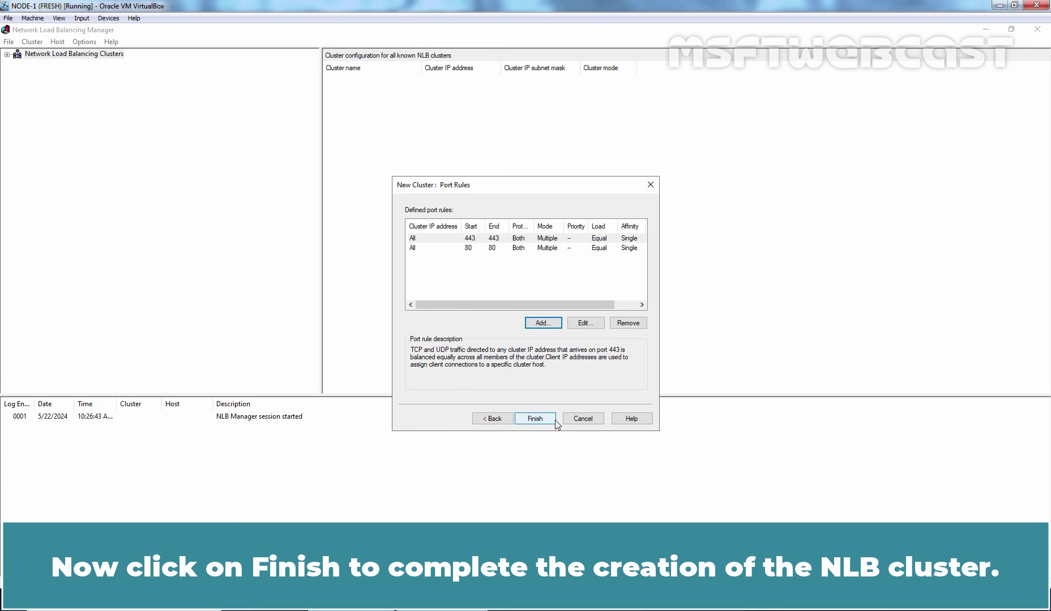
{"action": "left_click", "coordinate": [535, 419]}
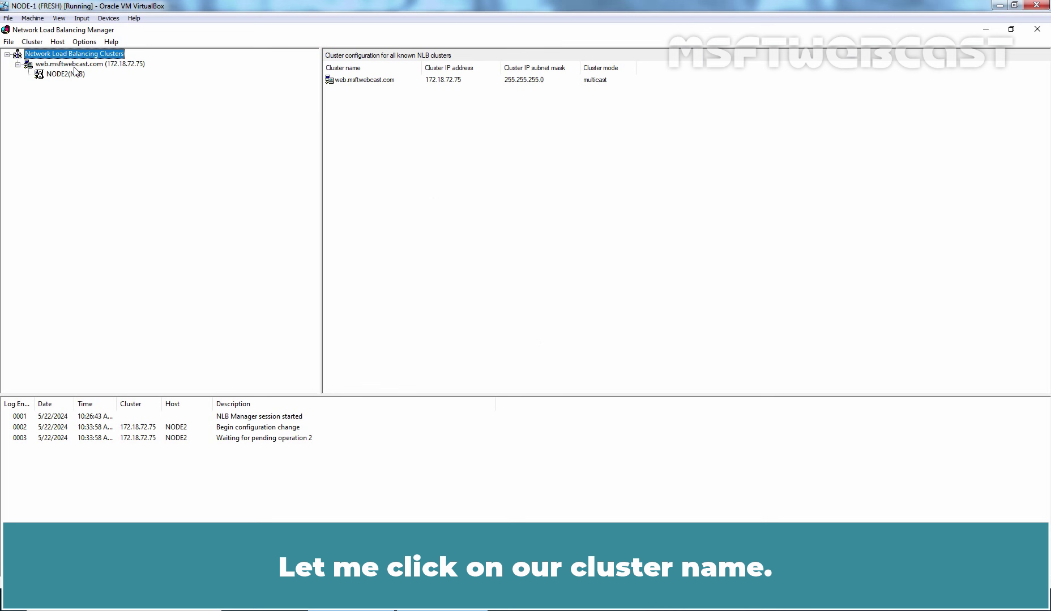
Select the web.msftwebcast.com cluster to list its hosts, with NODE2 shown as Converged
{"action": "left_click", "coordinate": [73, 65]}
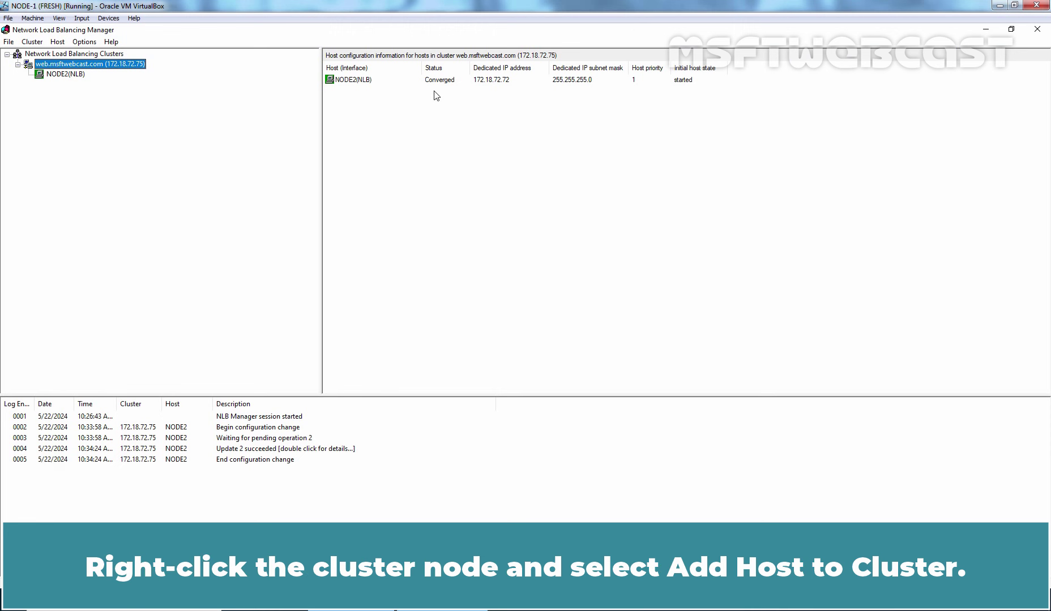
Add node1 to the web.msftwebcast.com cluster using its NLB interface, with host priority 2
{"action": "right_click", "coordinate": [104, 68]}
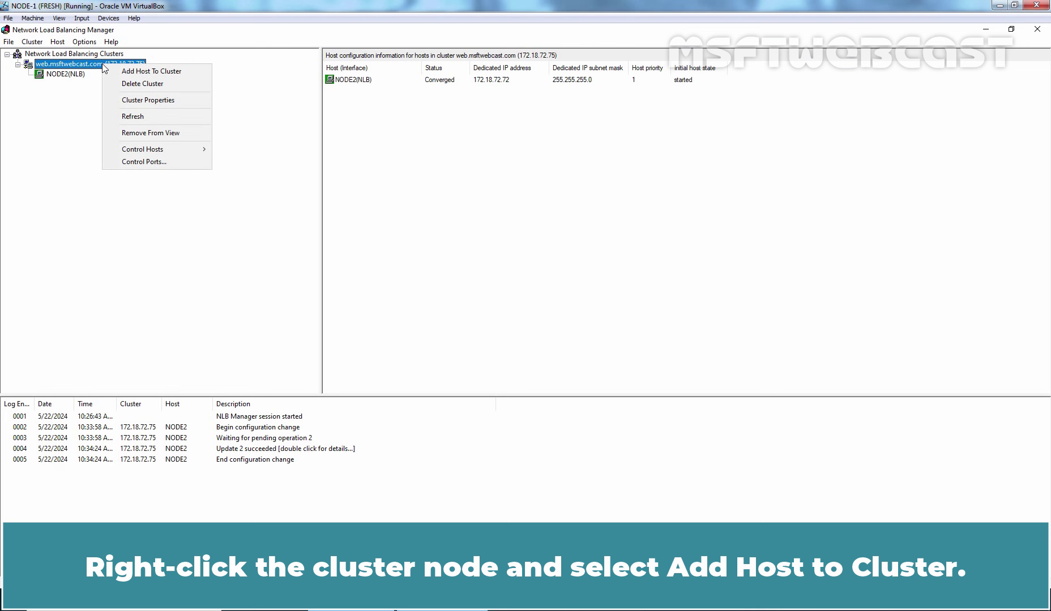
{"action": "left_click", "coordinate": [173, 71]}
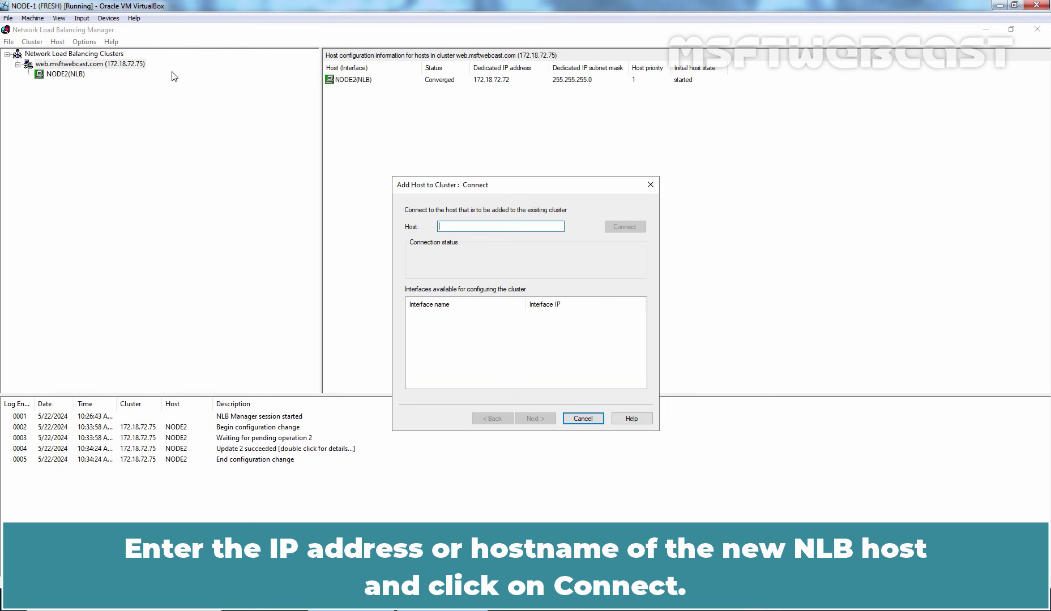
{"action": "type", "text": "node1"}
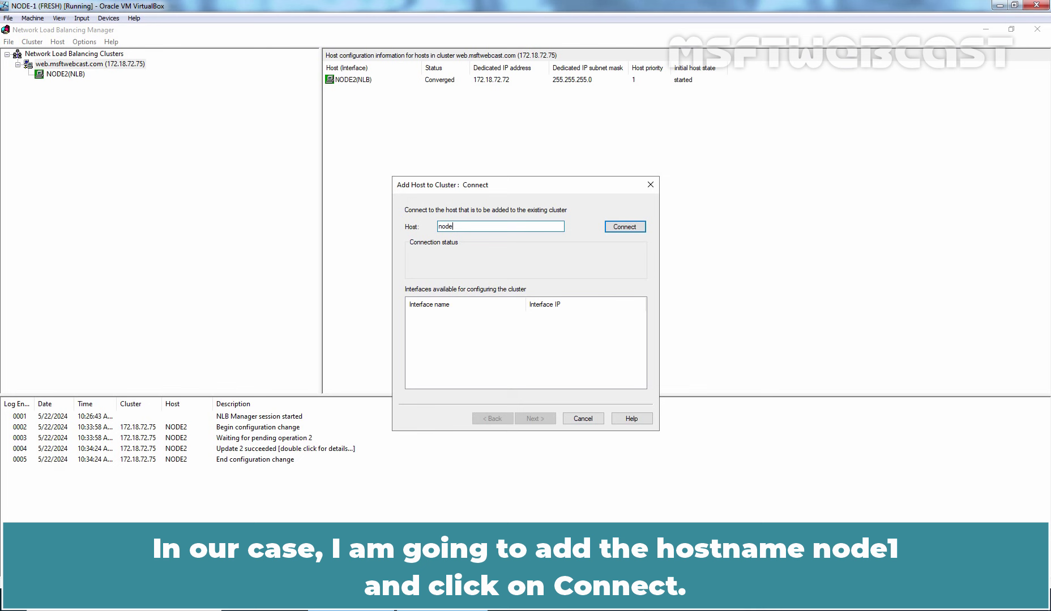
{"action": "left_click", "coordinate": [626, 226]}
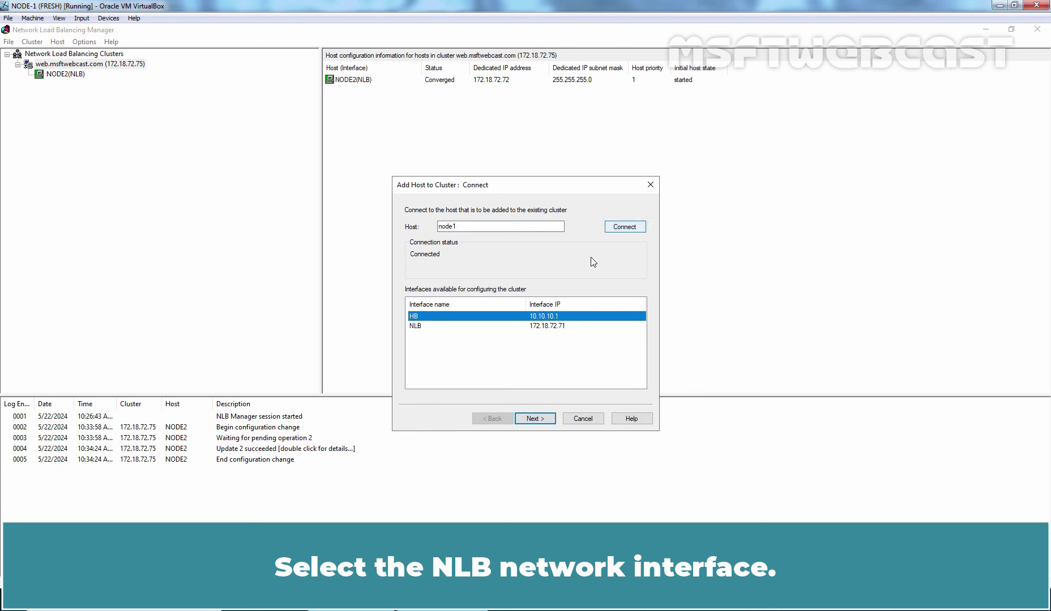
{"action": "left_click", "coordinate": [418, 328]}
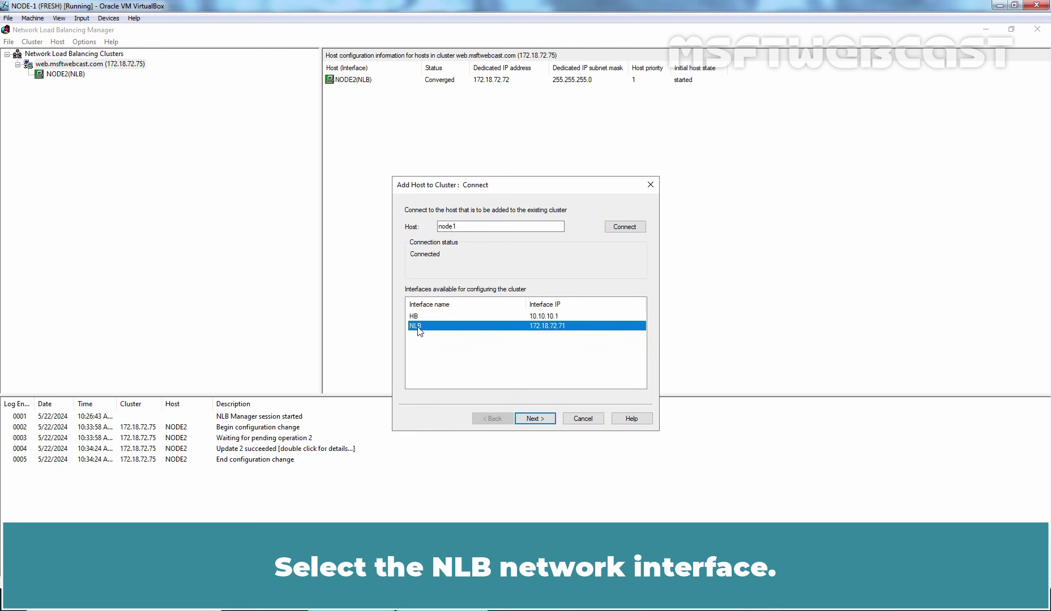
{"action": "left_click", "coordinate": [534, 419]}
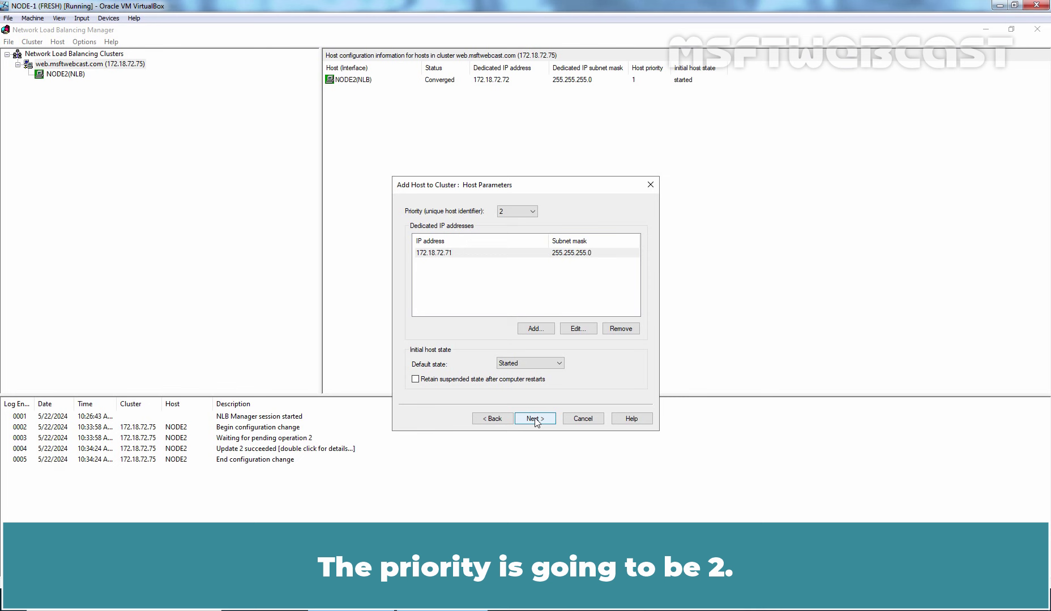
{"action": "left_click", "coordinate": [535, 418]}
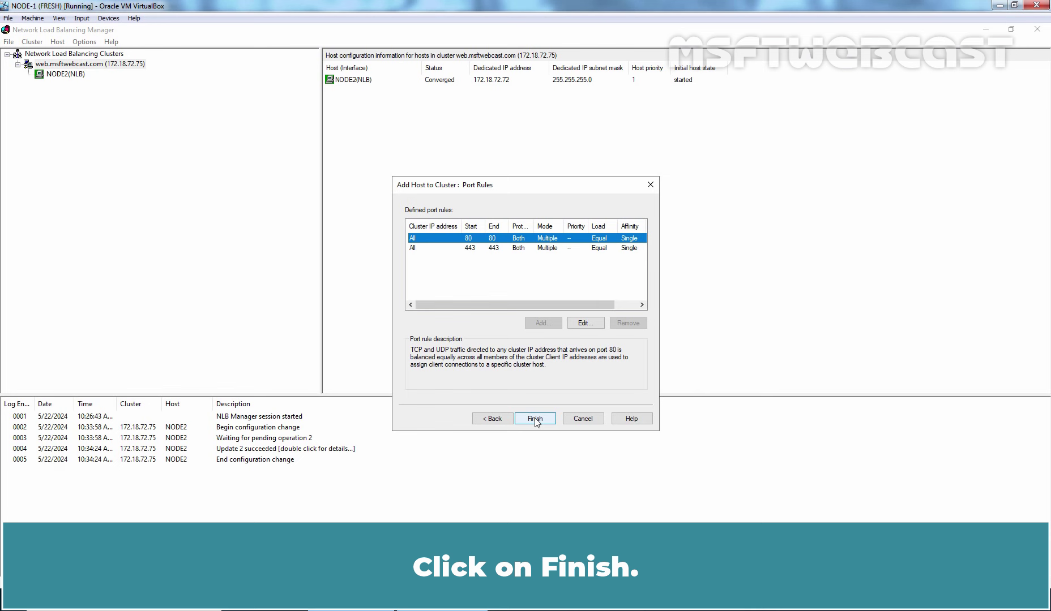
{"action": "left_click", "coordinate": [535, 419]}
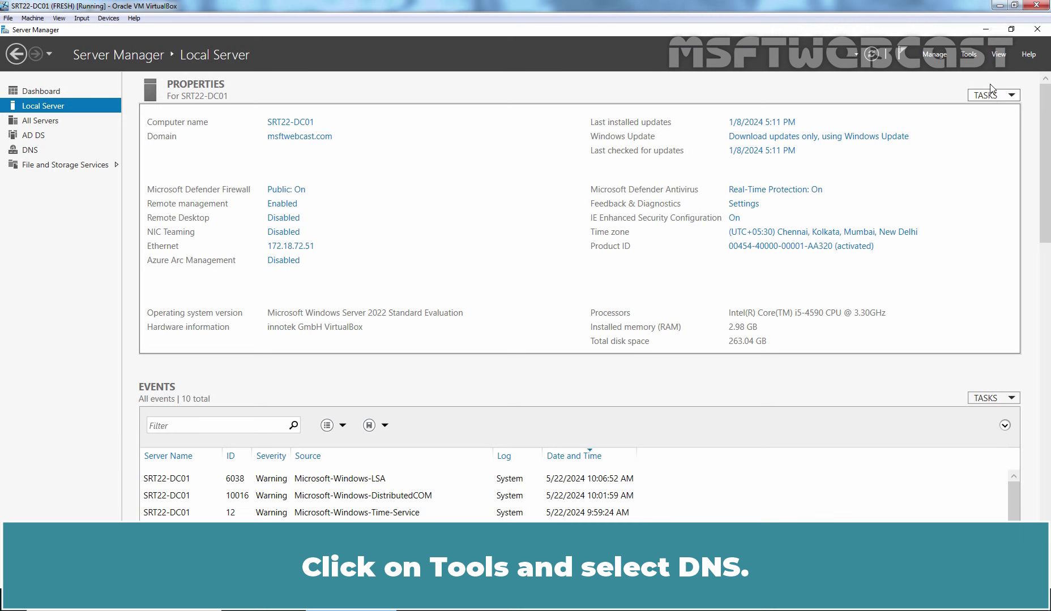
Open DNS Manager and browse SRT22-DC01's forward lookup zones to the msftwebcast.com zone
{"action": "left_click", "coordinate": [968, 54]}
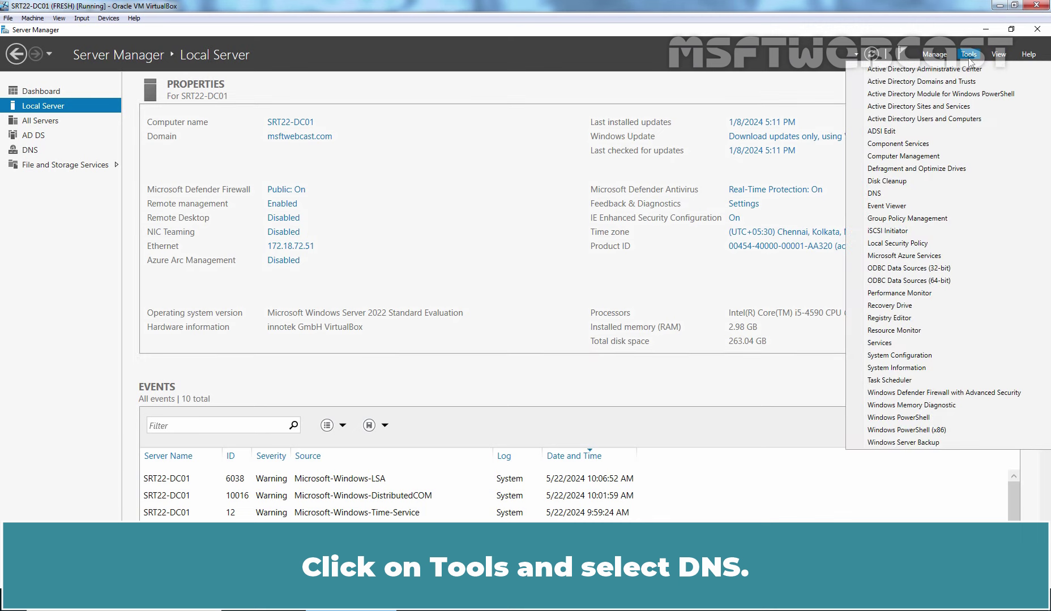
{"action": "left_click", "coordinate": [891, 193]}
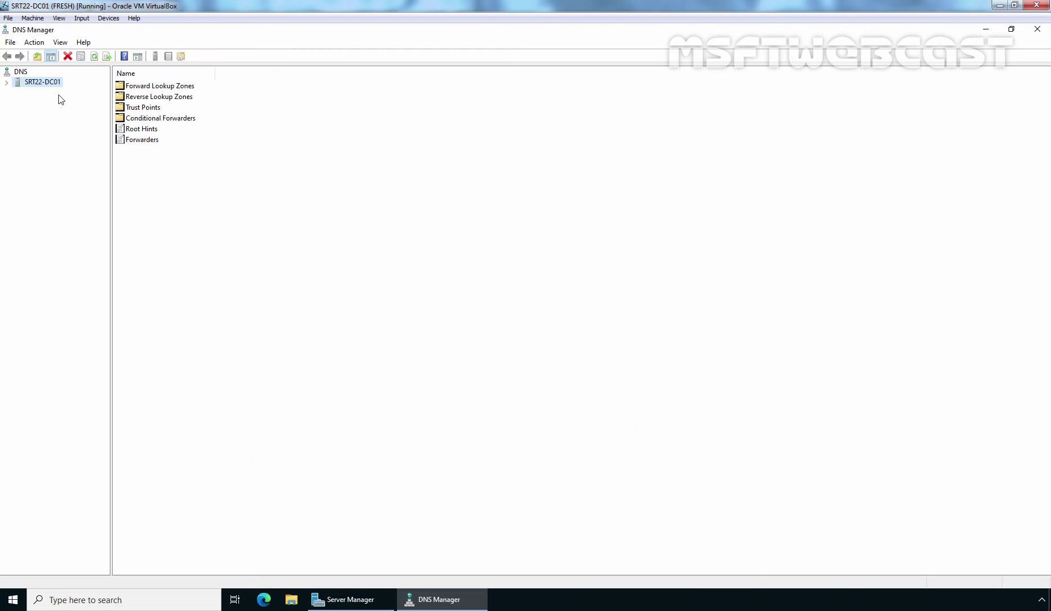
{"action": "left_click", "coordinate": [9, 83]}
{"action": "left_click", "coordinate": [47, 93]}
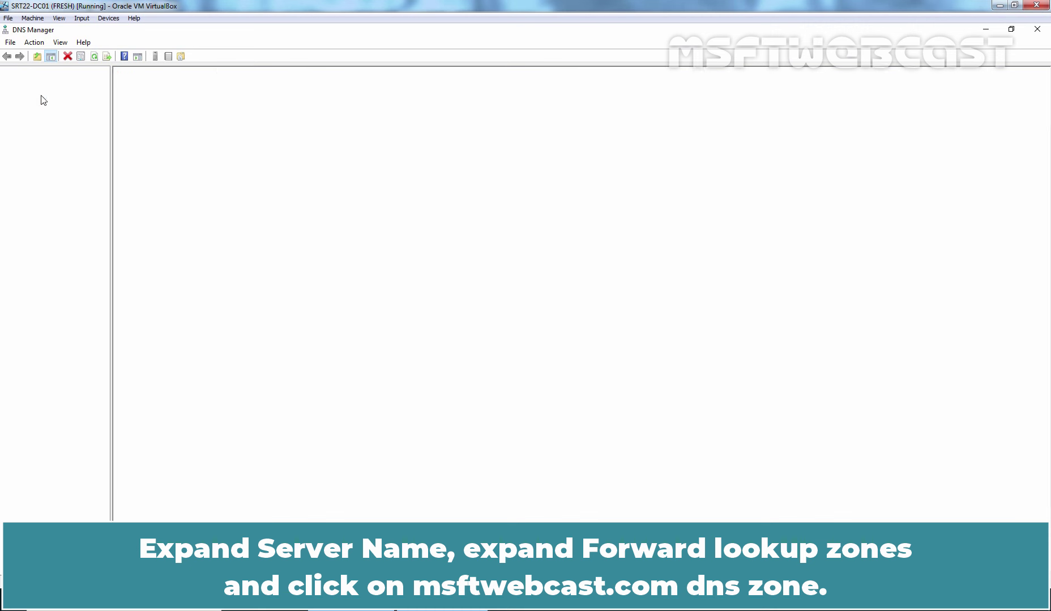
{"action": "left_click", "coordinate": [17, 92]}
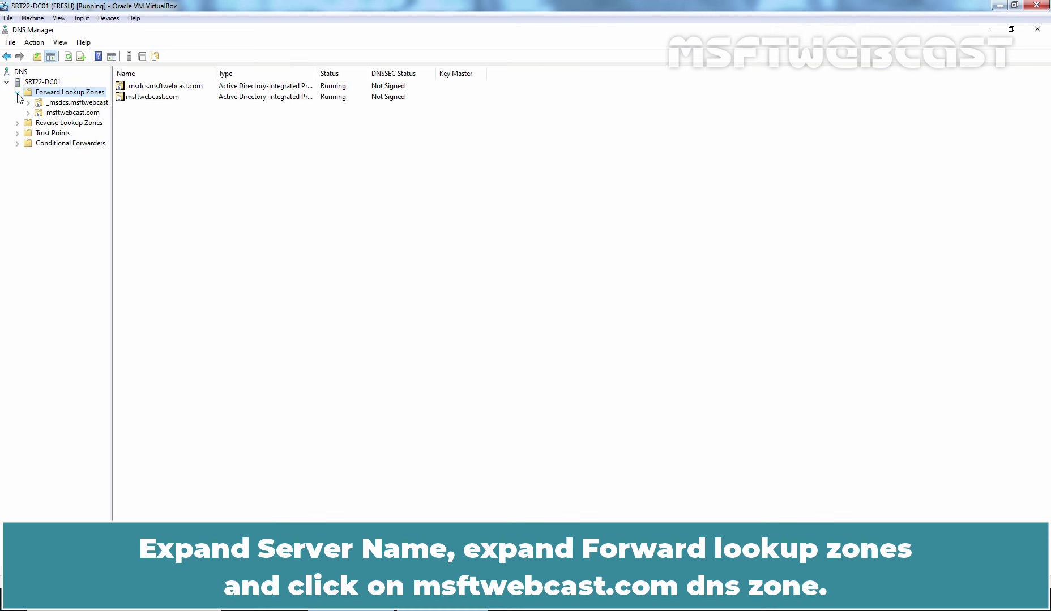
{"action": "left_click", "coordinate": [66, 113]}
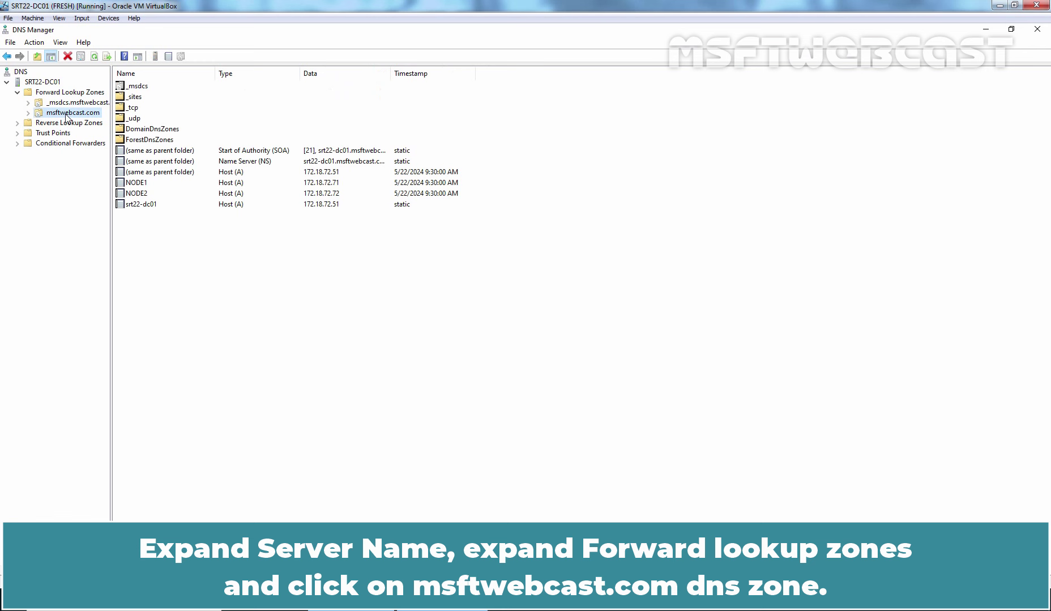
Create a 'web' host (A) record for 172.18.72.75 in msftwebcast.com without a PTR record
{"action": "right_click", "coordinate": [67, 115]}
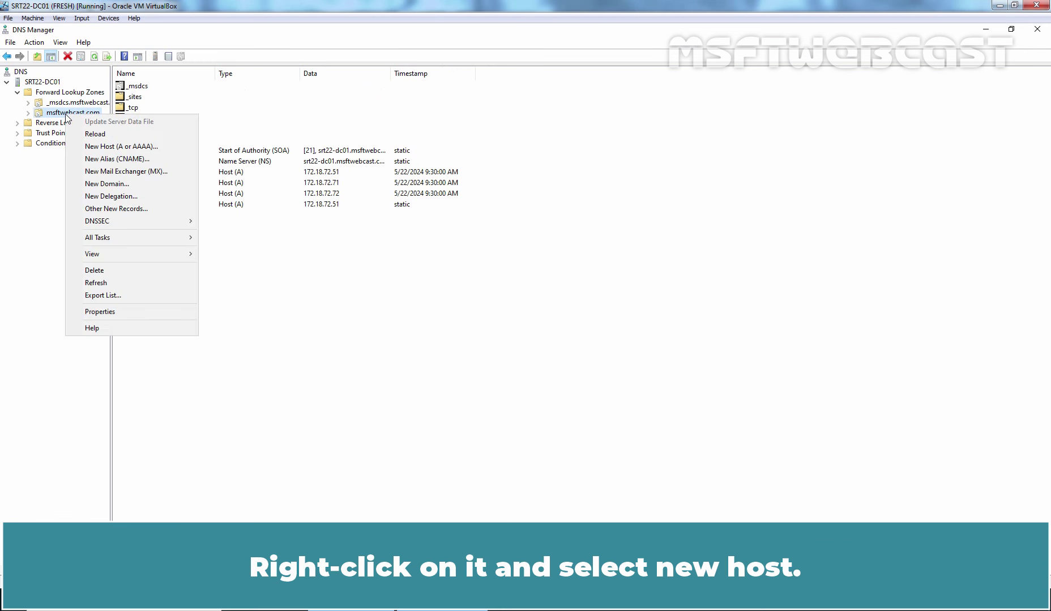
{"action": "left_click", "coordinate": [125, 148]}
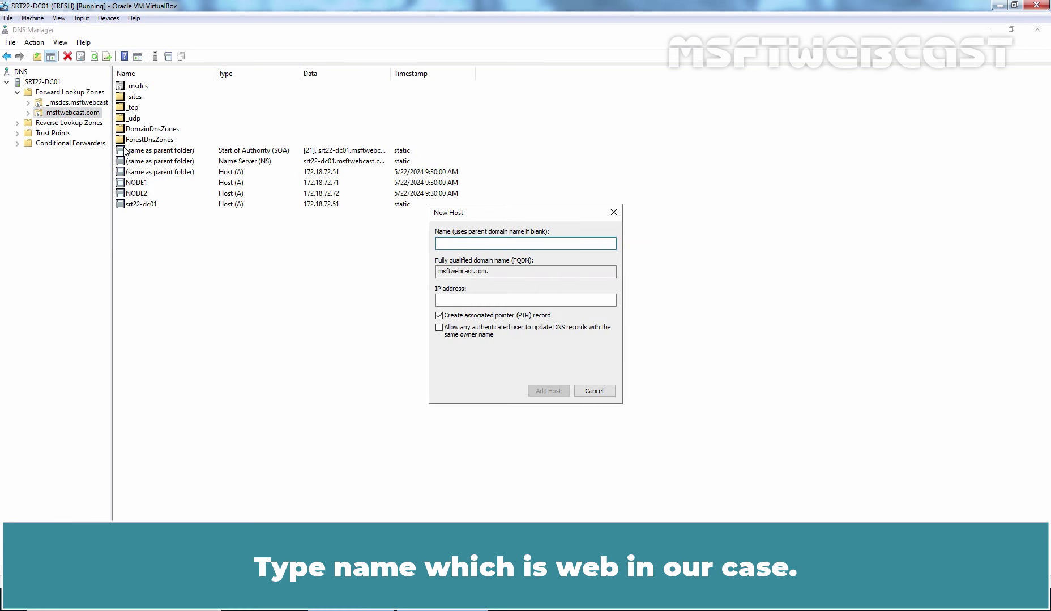
{"action": "type", "text": "web"}
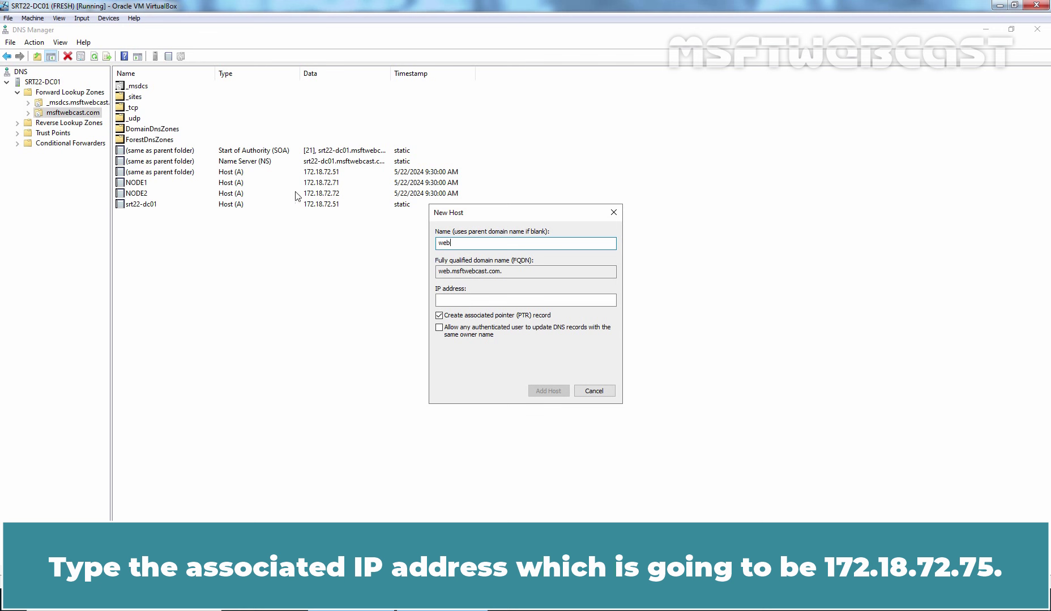
{"action": "left_click", "coordinate": [448, 301]}
{"action": "type", "text": "17"}
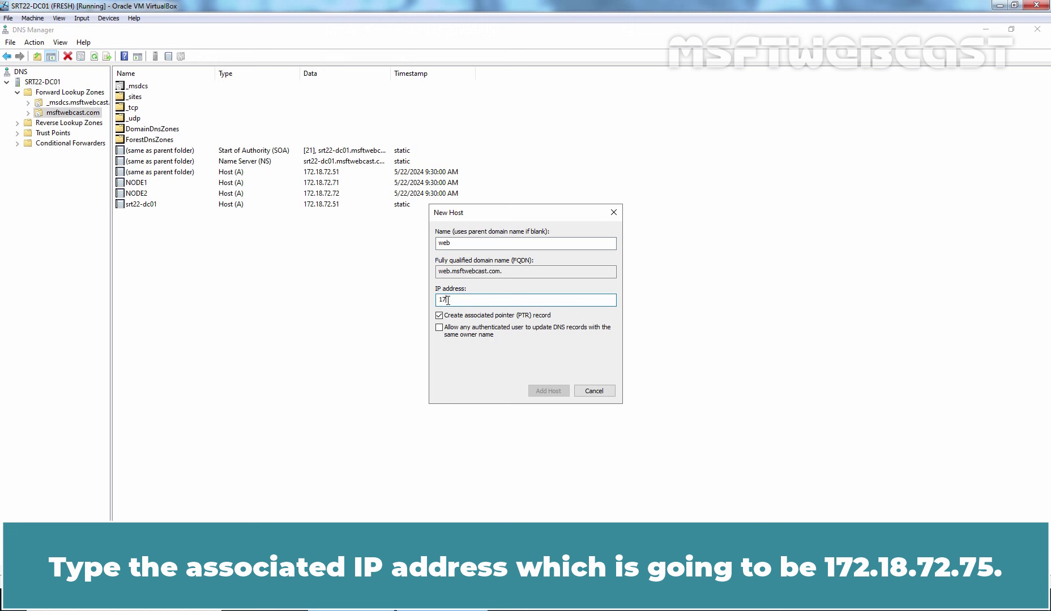
{"action": "type", "text": "2.18.72.75"}
{"action": "left_click", "coordinate": [447, 316]}
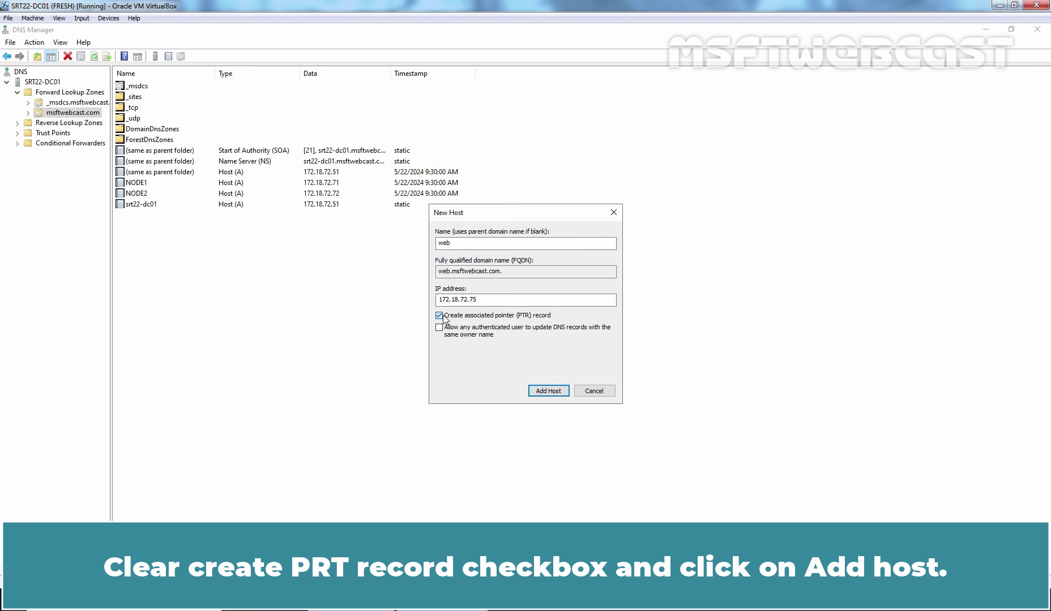
{"action": "left_click", "coordinate": [548, 391]}
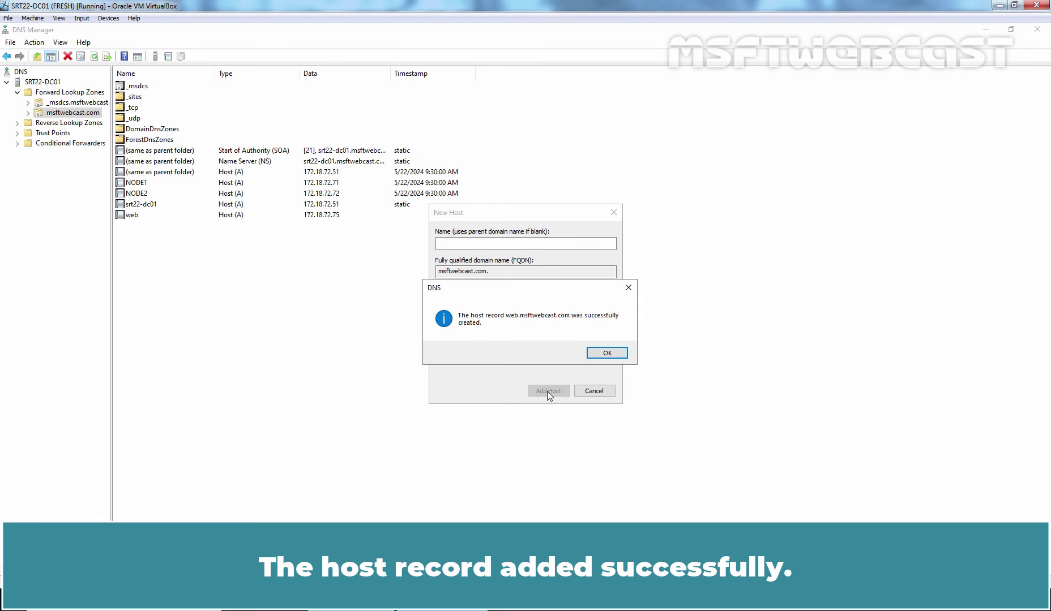
{"action": "left_click", "coordinate": [602, 352]}
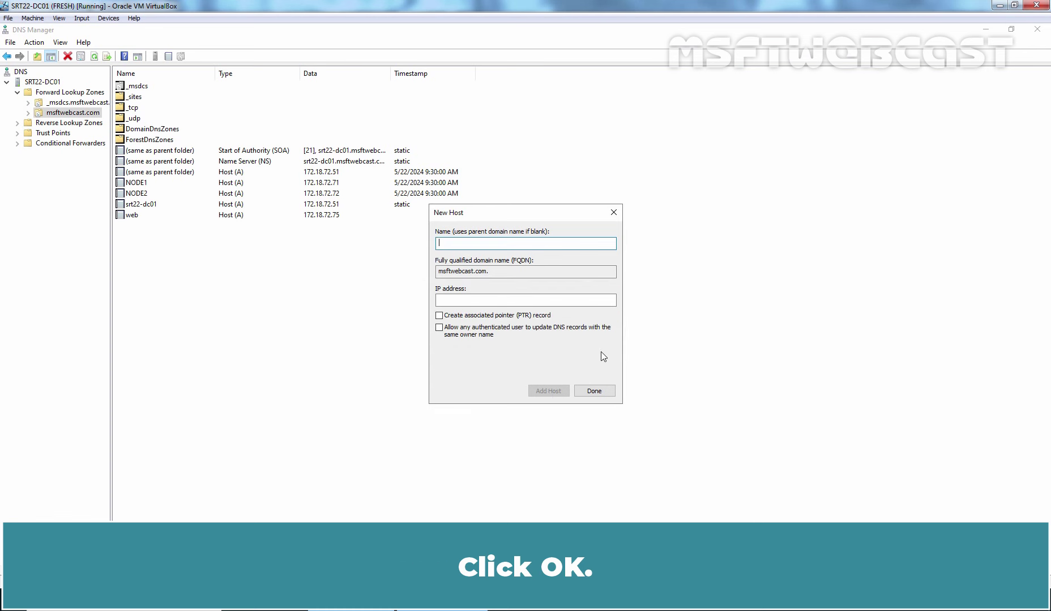
{"action": "left_click", "coordinate": [594, 392]}
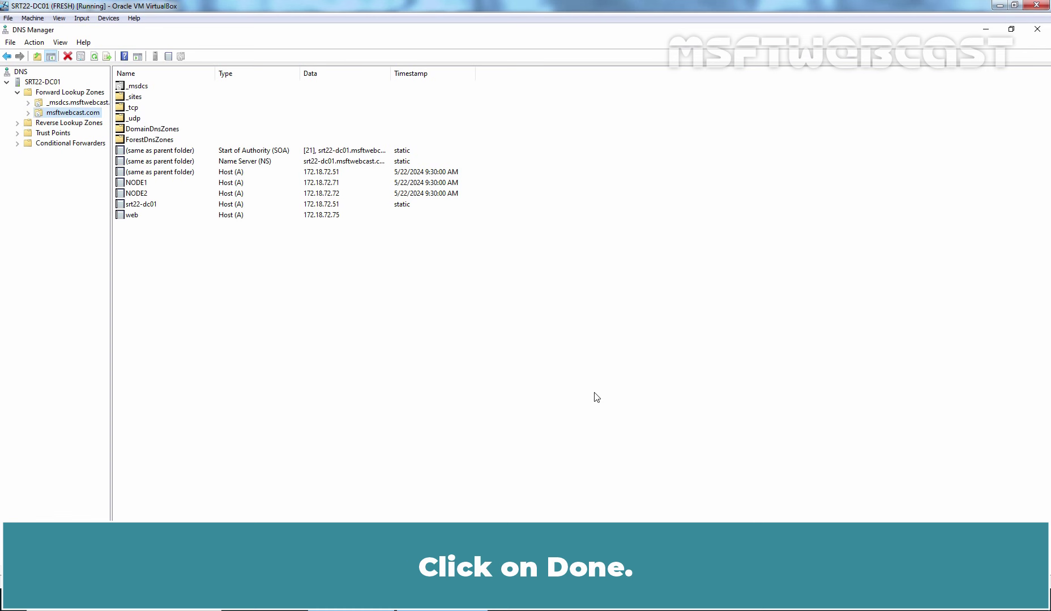
{"action": "left_click", "coordinate": [135, 218]}
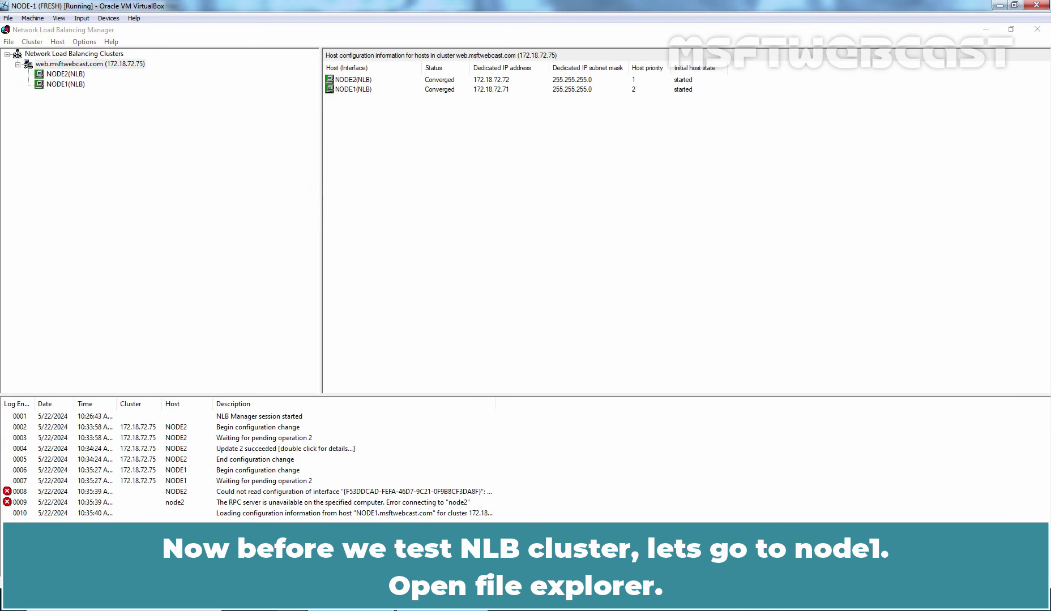
Open C:\inetpub\wwwroot in File Explorer and bring up the actions for iisstart.png
{"action": "key", "text": "super+e"}
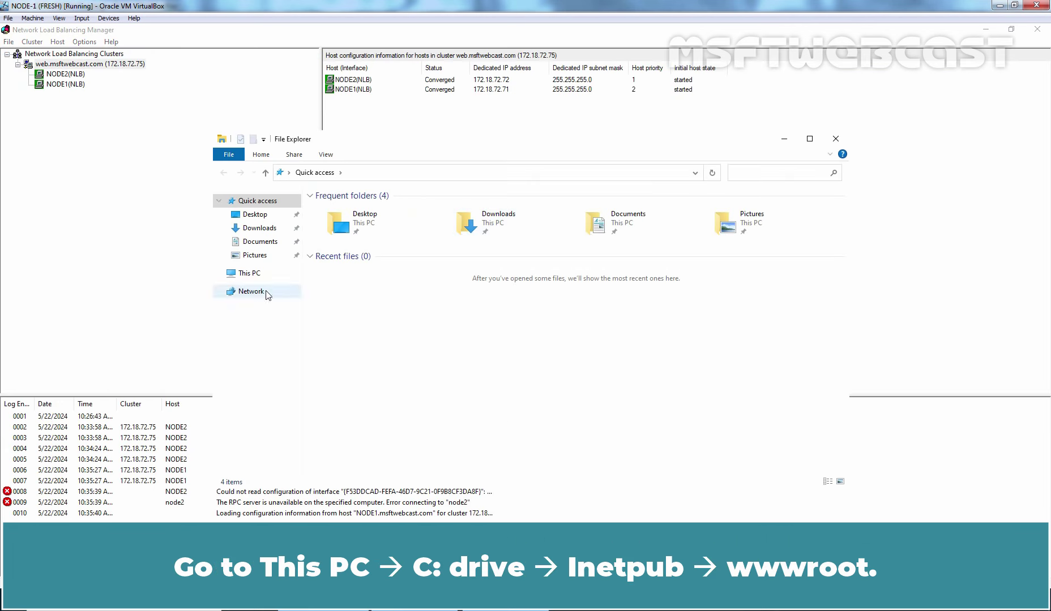
{"action": "left_click", "coordinate": [247, 280]}
{"action": "double_click", "coordinate": [428, 350]}
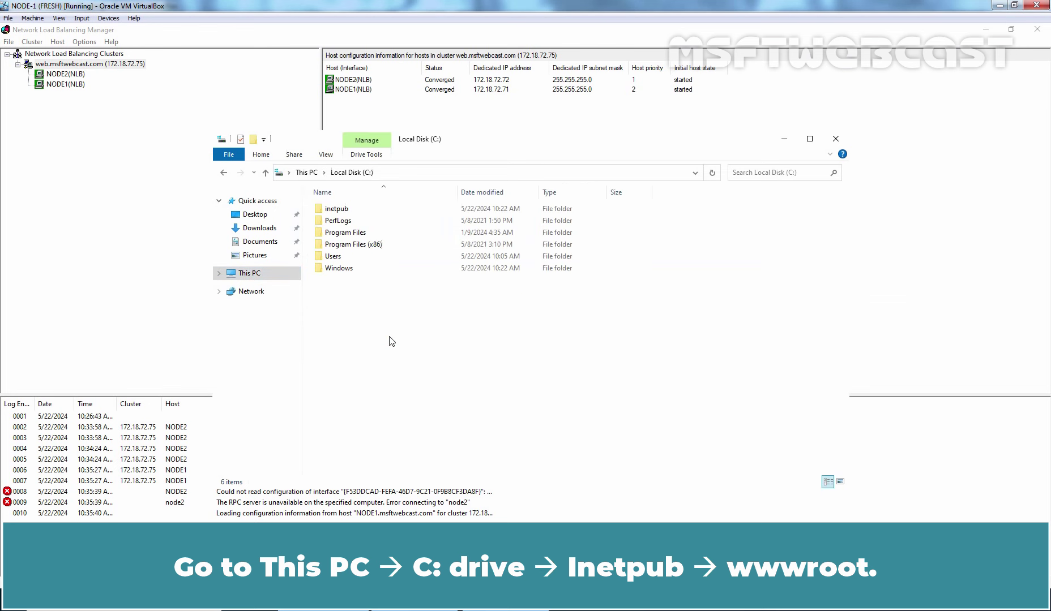
{"action": "double_click", "coordinate": [337, 209]}
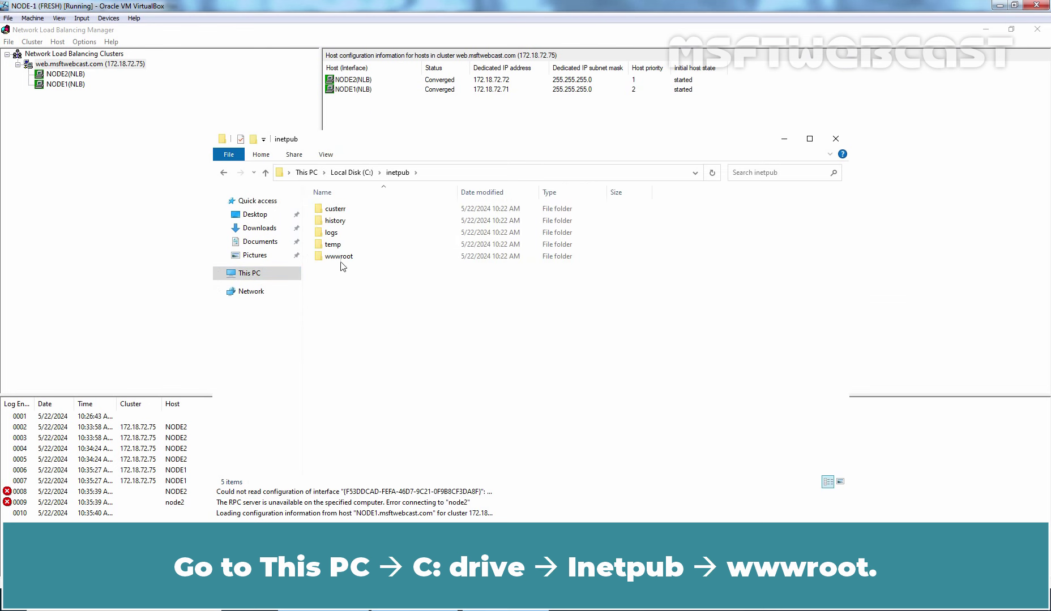
{"action": "left_click", "coordinate": [339, 258]}
{"action": "double_click", "coordinate": [340, 257]}
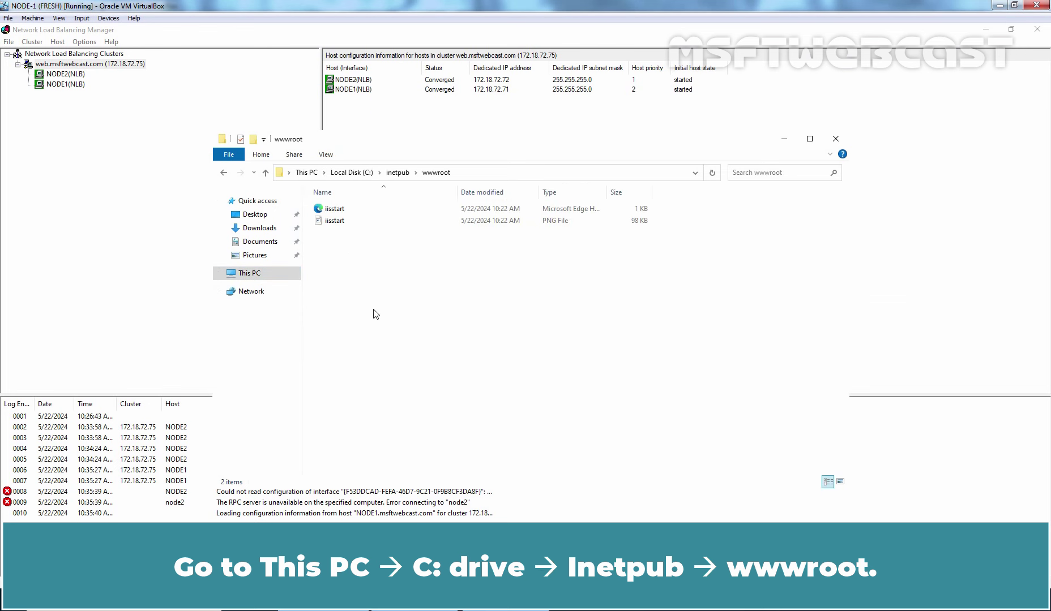
{"action": "left_click", "coordinate": [337, 226]}
{"action": "right_click", "coordinate": [337, 228]}
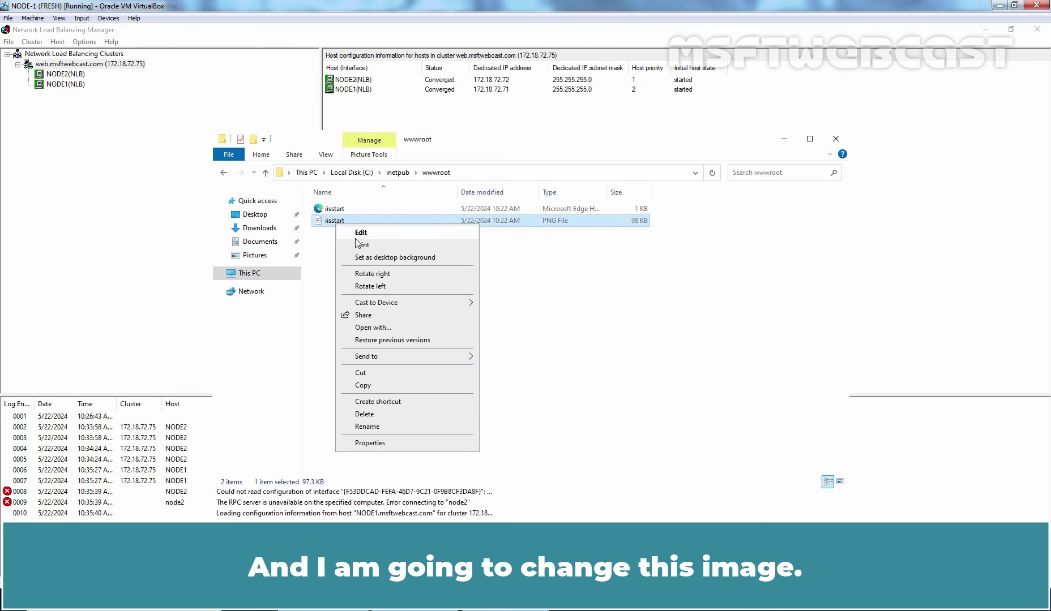
Edit iisstart.png in Paint, filling its dark blue background with light blue
{"action": "left_click", "coordinate": [361, 233]}
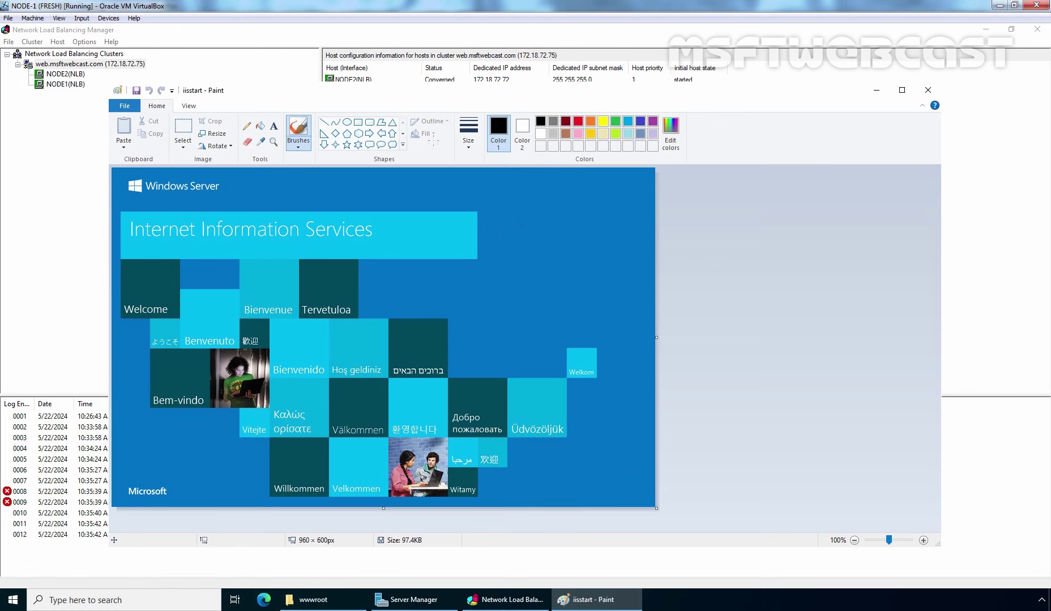
{"action": "left_click", "coordinate": [260, 125]}
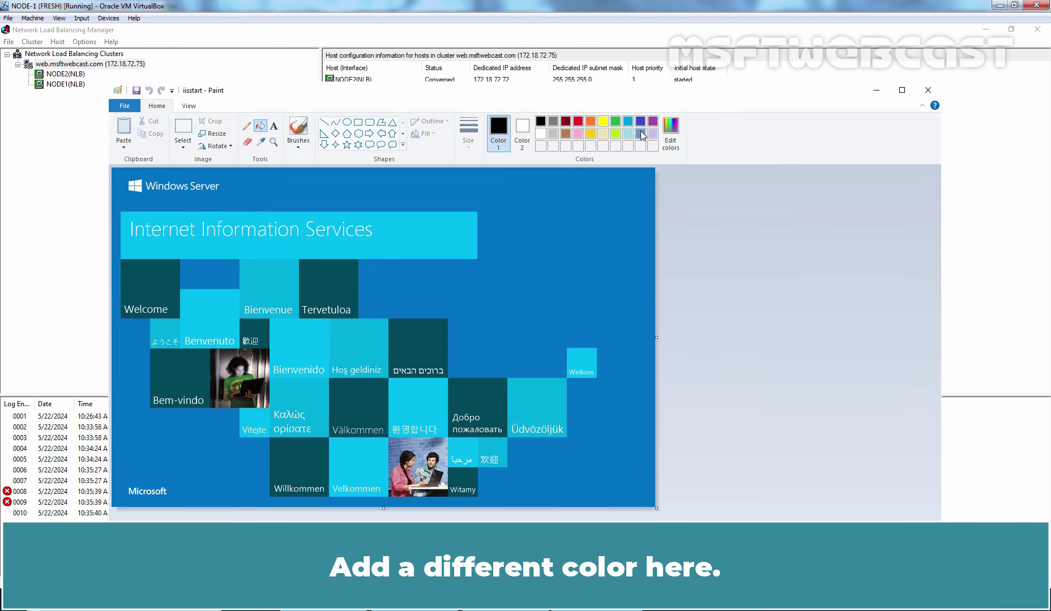
{"action": "left_click", "coordinate": [628, 135]}
{"action": "left_click", "coordinate": [583, 225]}
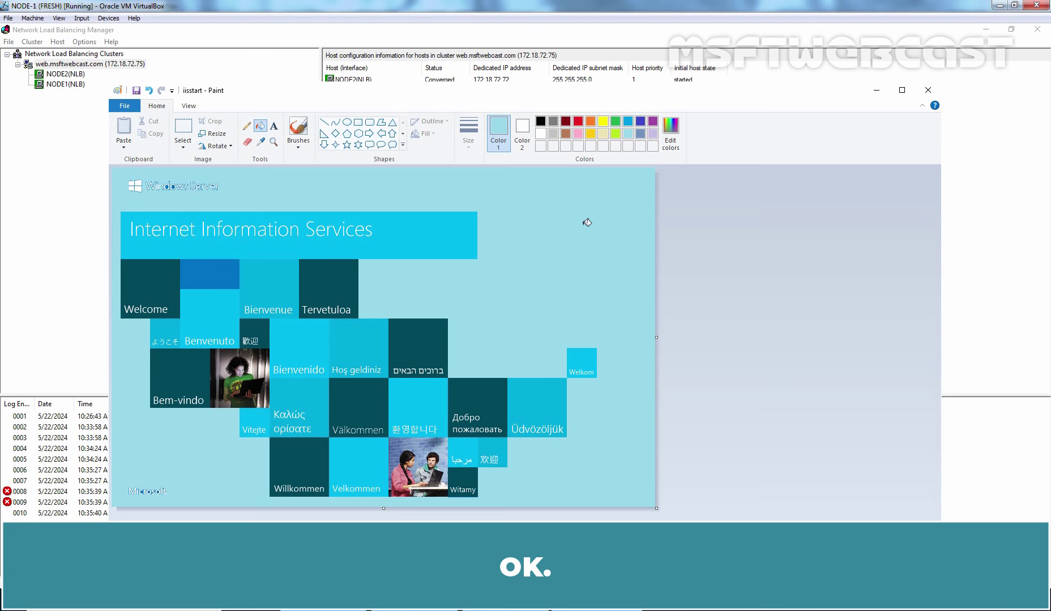
Close Paint saving the changes to iisstart.png, and close the wwwroot folder window
{"action": "left_click", "coordinate": [928, 90]}
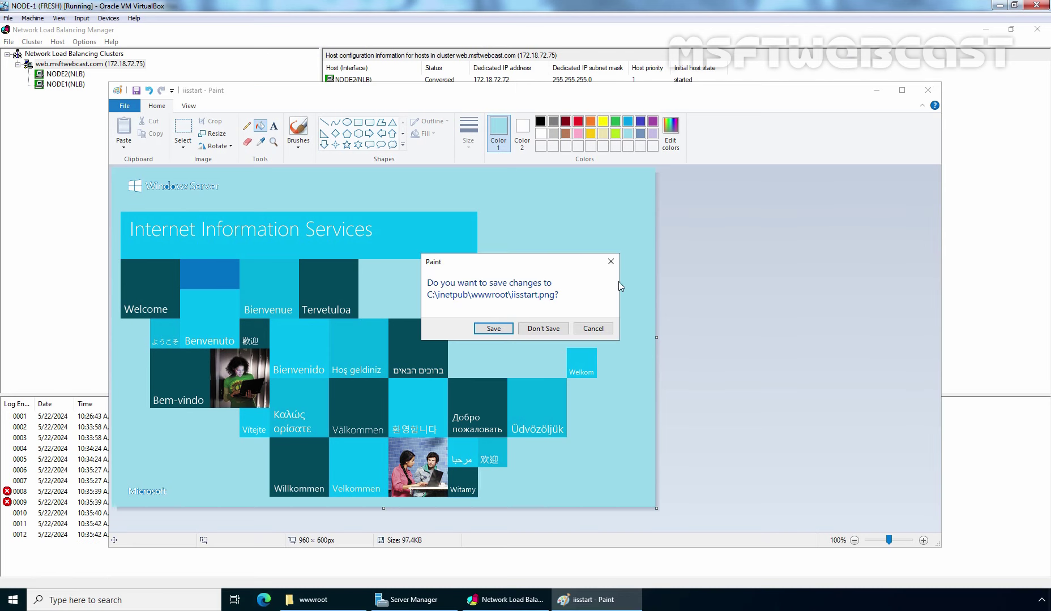
{"action": "left_click", "coordinate": [493, 329]}
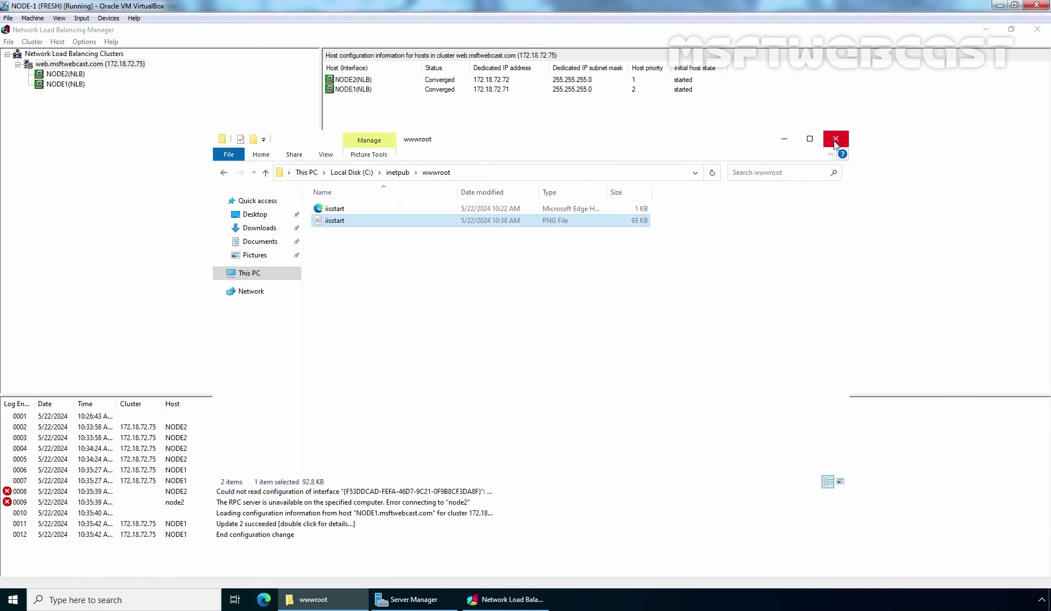
{"action": "left_click", "coordinate": [835, 139]}
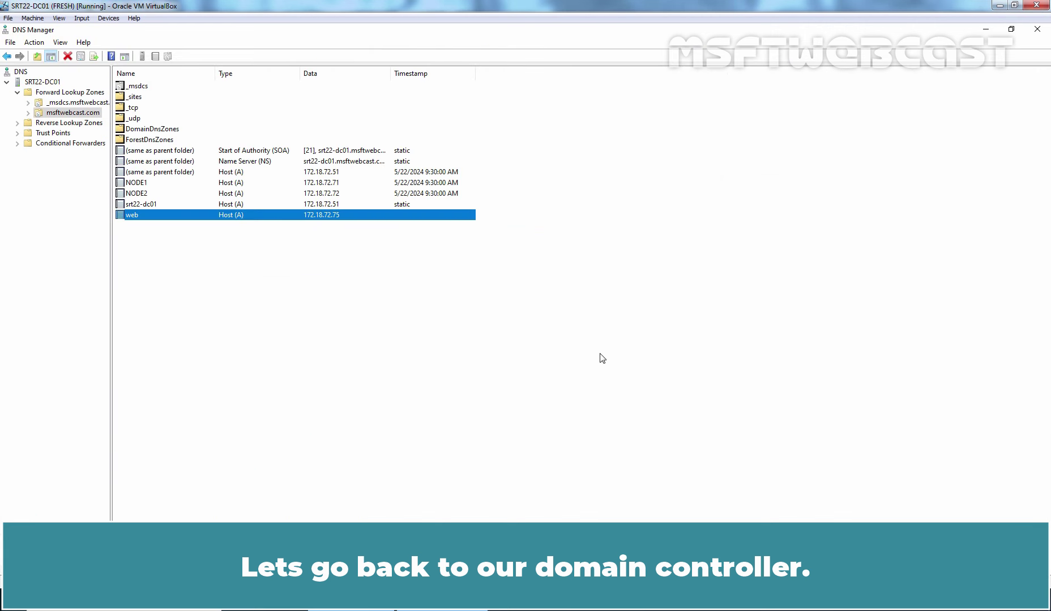
{"action": "left_click", "coordinate": [264, 600]}
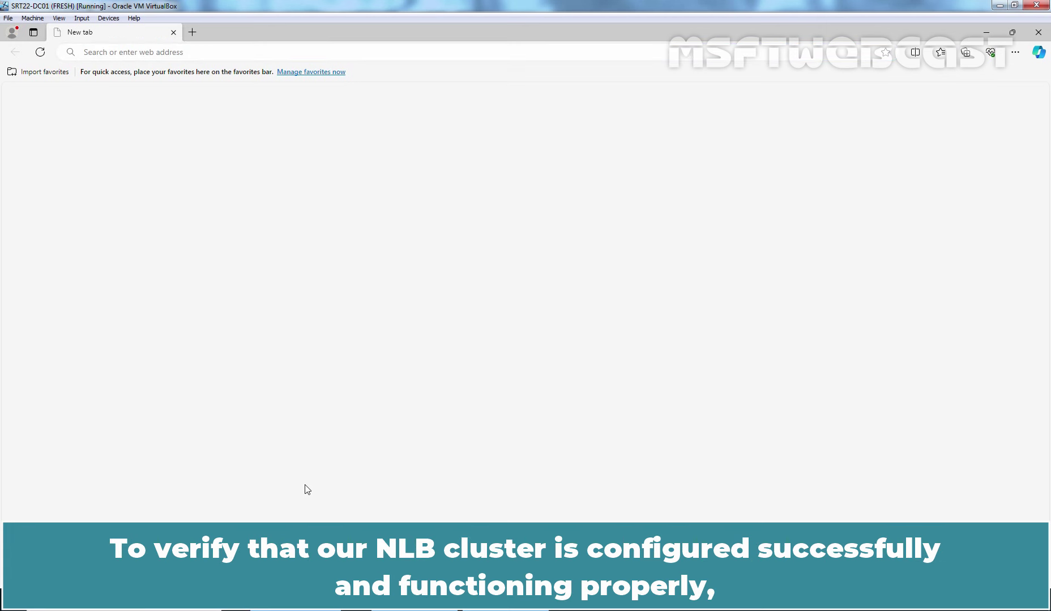
{"action": "type", "text": "web."}
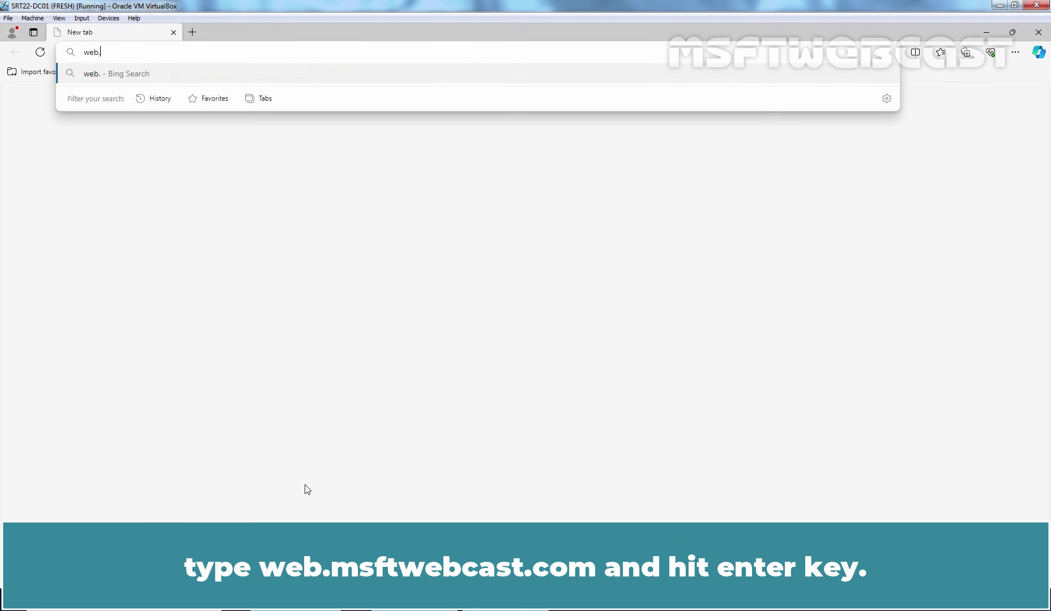
{"action": "type", "text": "msftwebcast.com"}
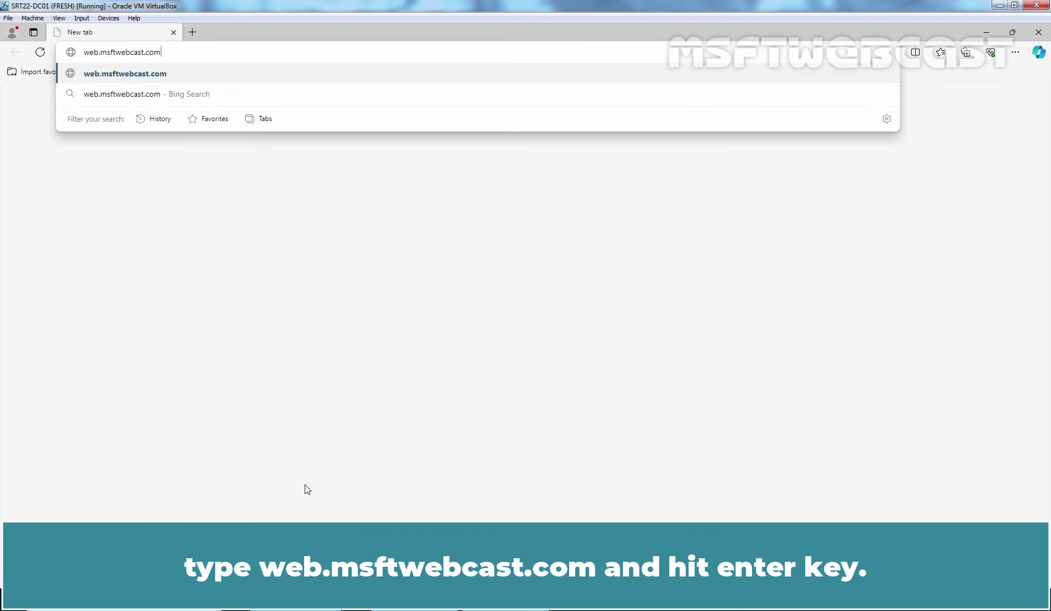
{"action": "key", "text": "Return"}
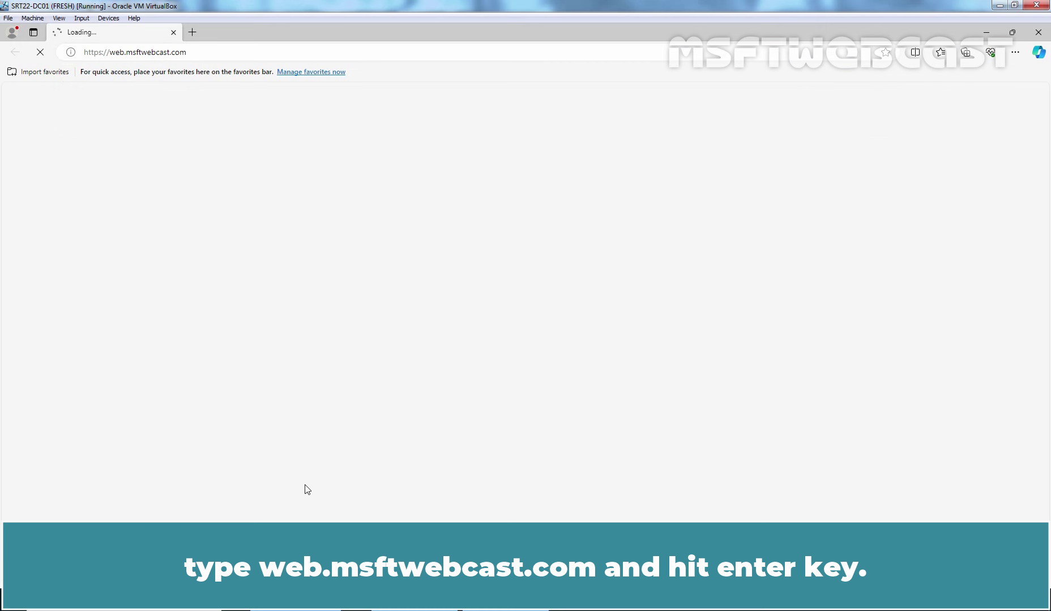
{"action": "key", "text": "ctrl+l"}
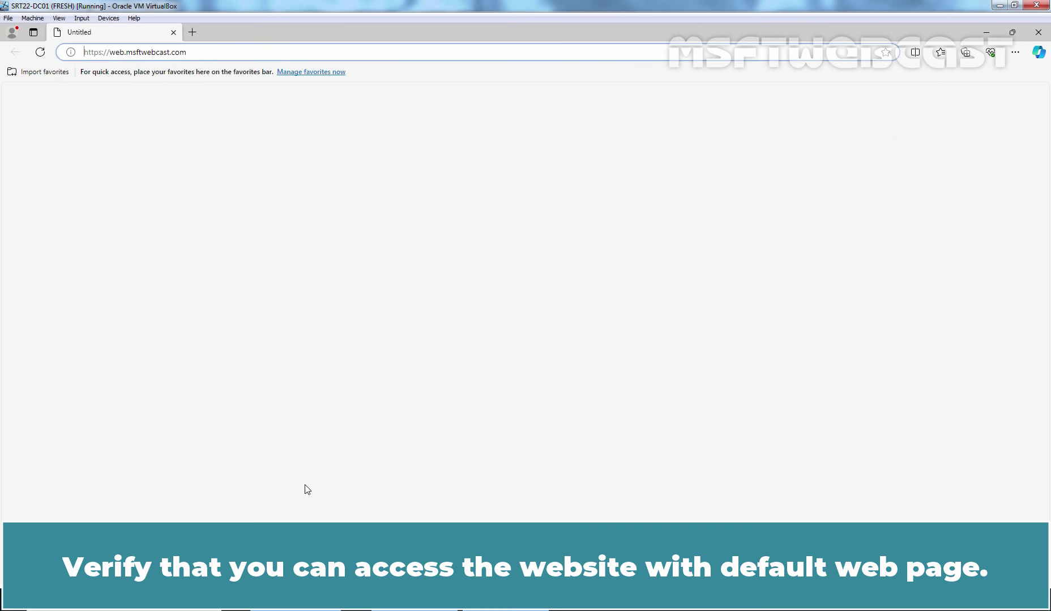
{"action": "key", "text": "BackSpace"}
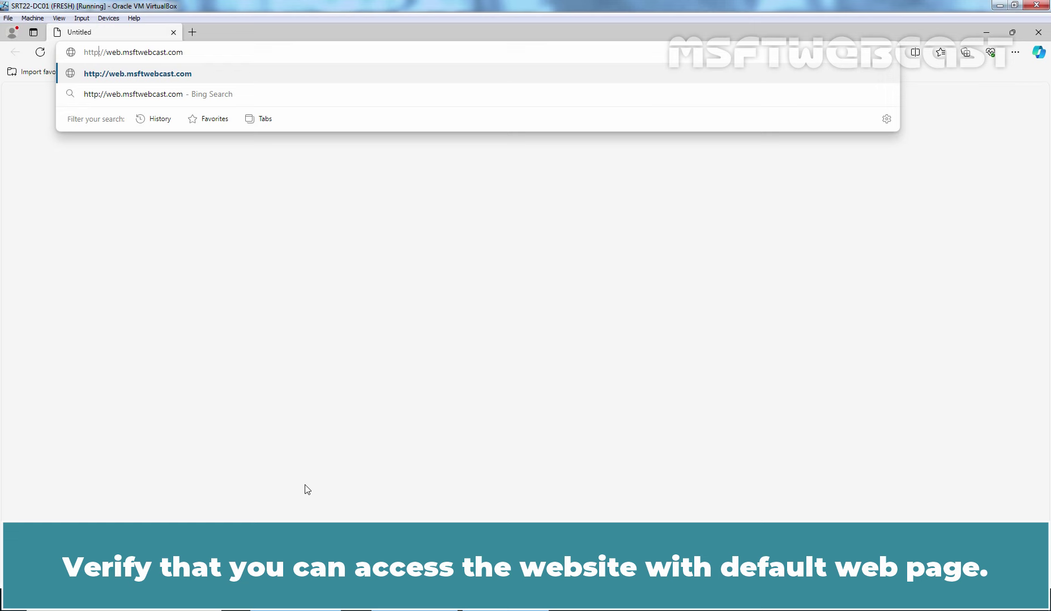
{"action": "key", "text": "Return"}
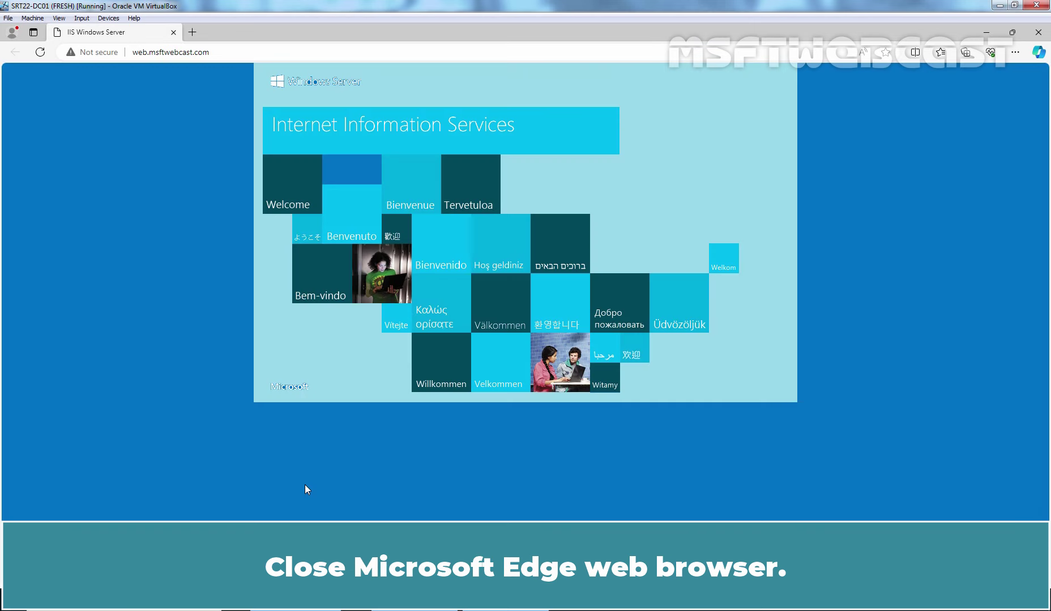
{"action": "left_click", "coordinate": [1038, 31]}
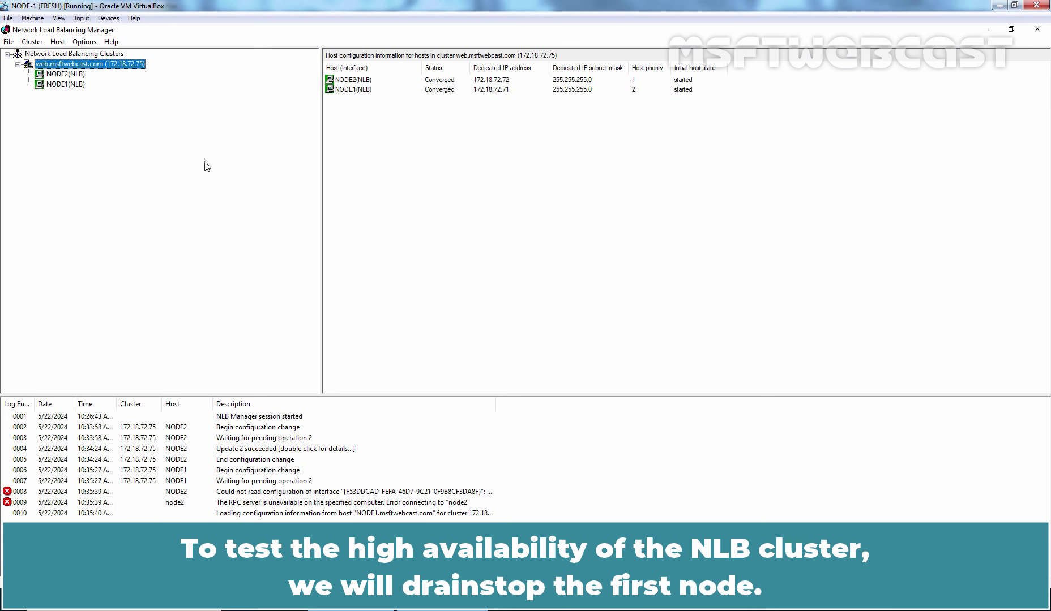
Drainstop NODE1, then view the cluster's hosts showing NODE1 Stopped and NODE2 Converged
{"action": "left_click", "coordinate": [58, 85]}
{"action": "right_click", "coordinate": [58, 86]}
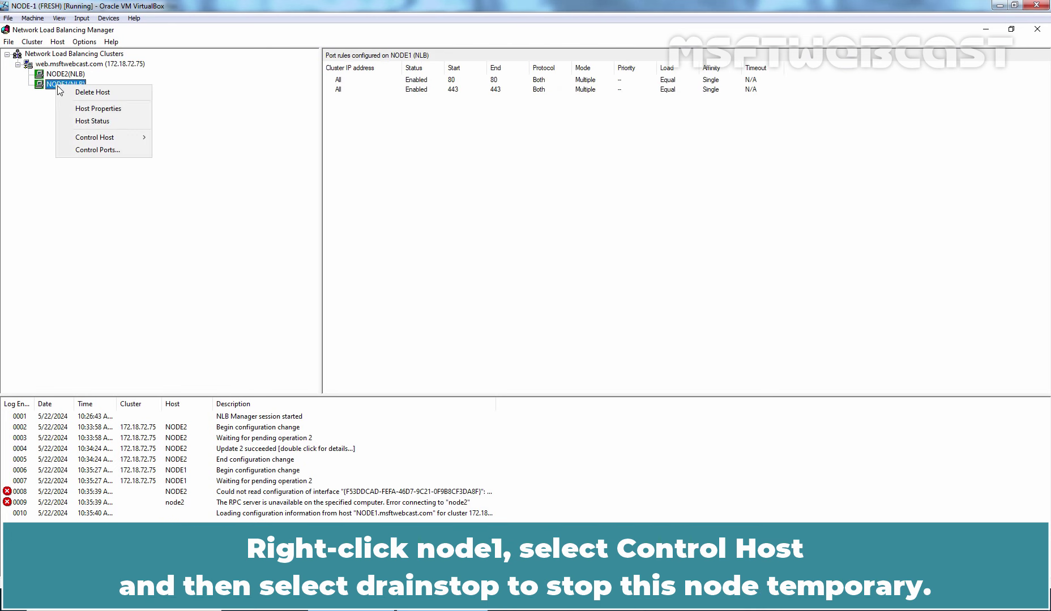
{"action": "mouse_move", "coordinate": [89, 140]}
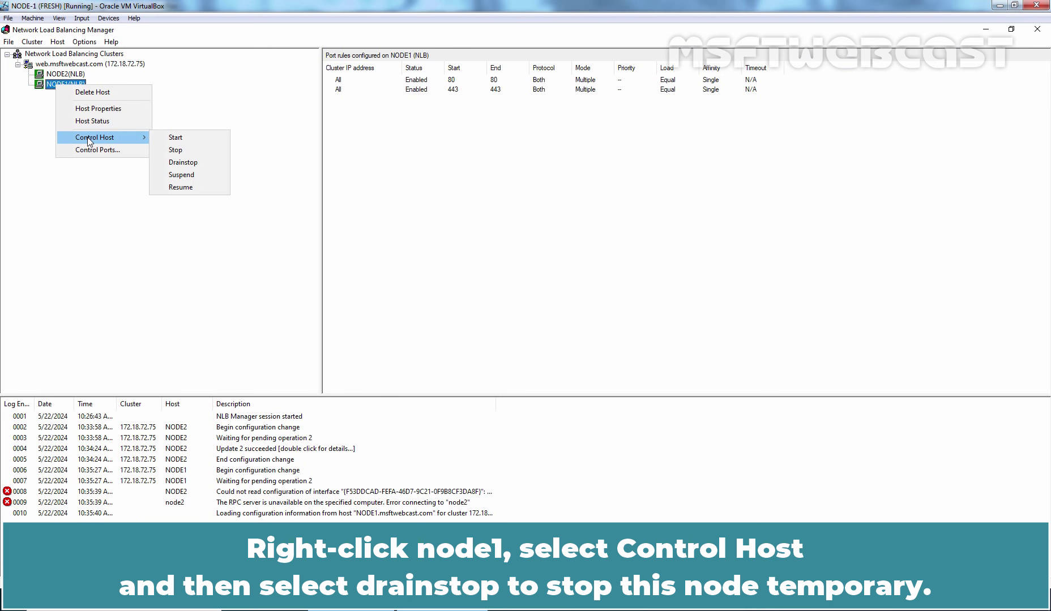
{"action": "left_click", "coordinate": [193, 163]}
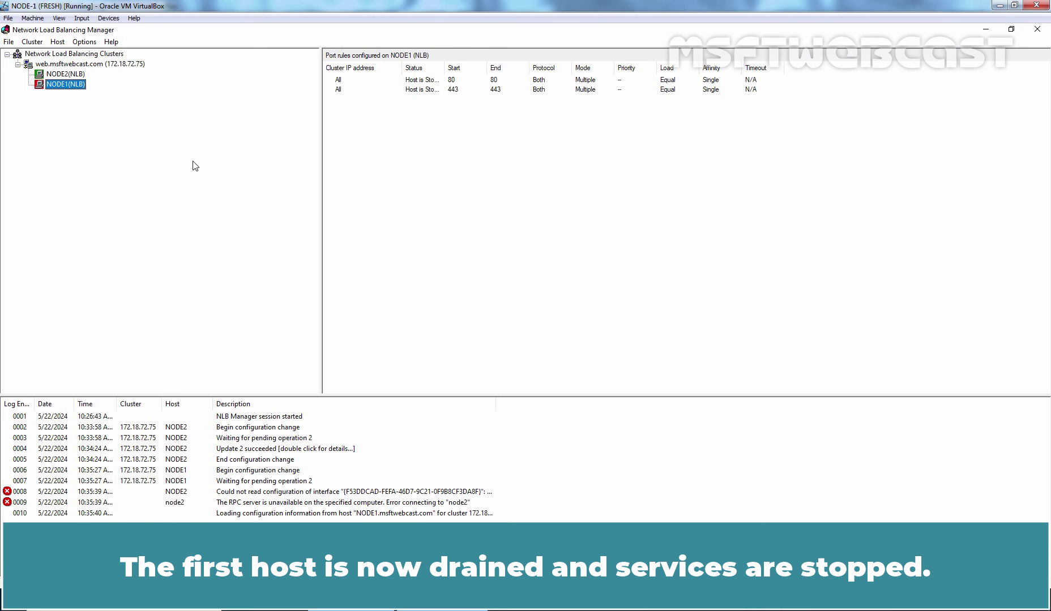
{"action": "left_click", "coordinate": [88, 65]}
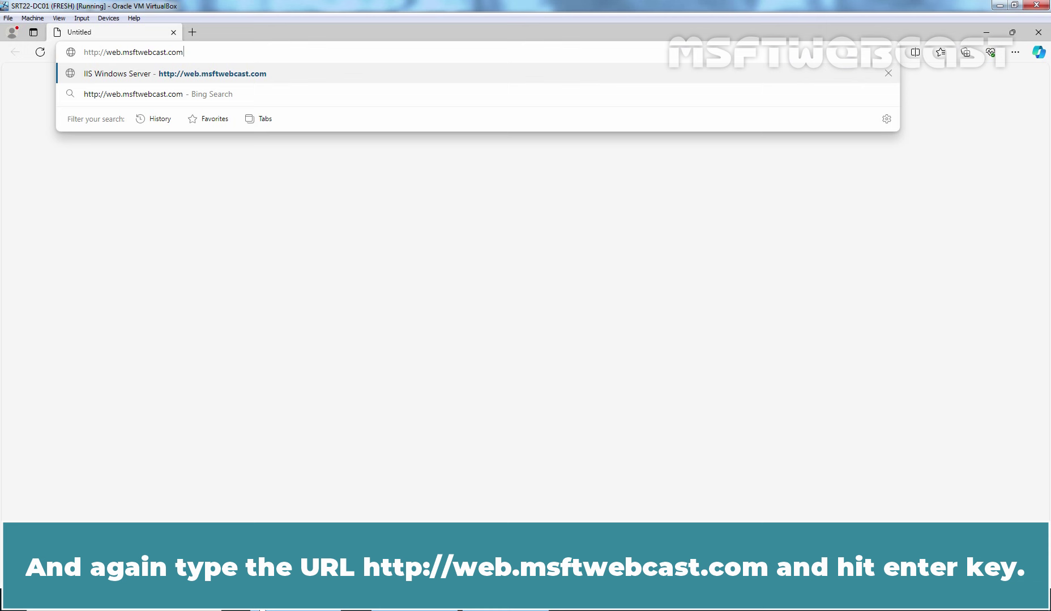
{"action": "key", "text": "Return"}
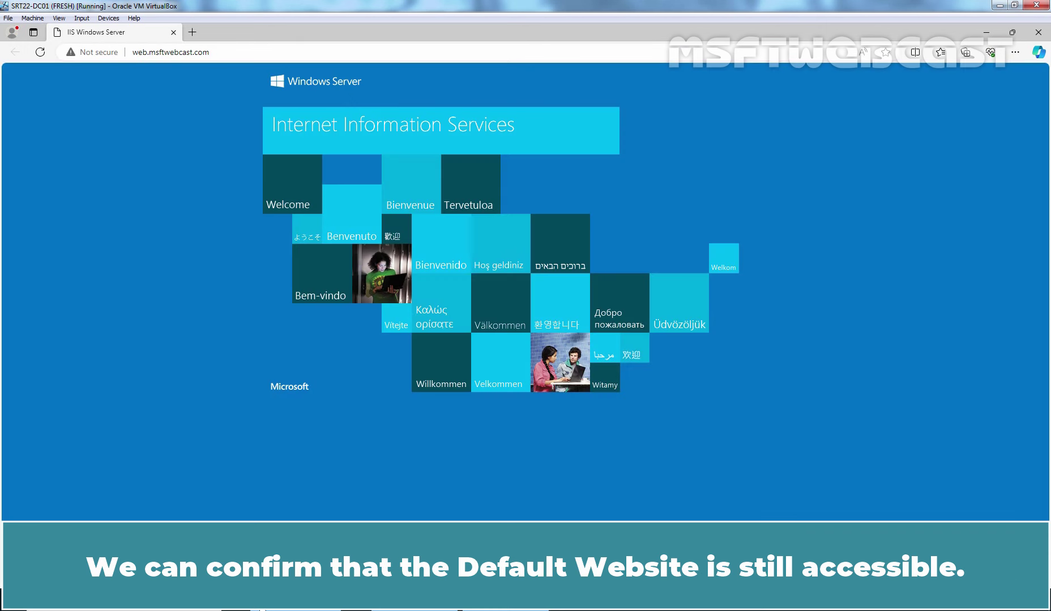